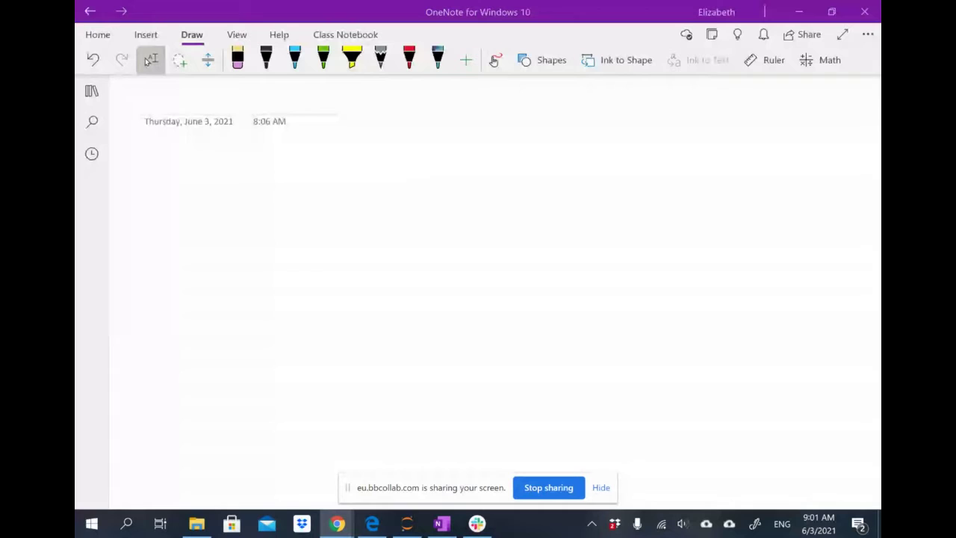
- Handwrite the test word 'Hallo' in black ink on the blank page
left_click(266, 59)
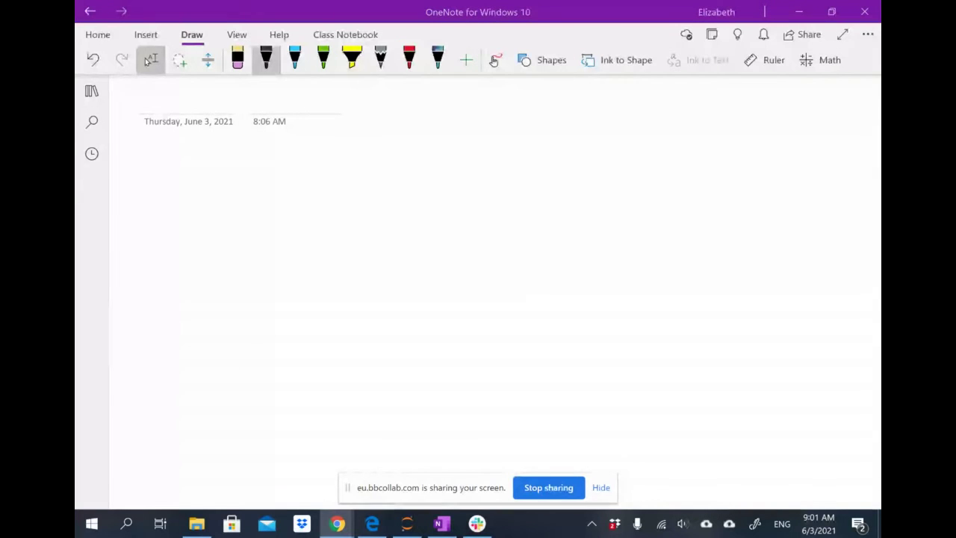
mouse_move(273, 161)
left_mouse_down()
mouse_move(270, 215)
mouse_move(289, 178)
mouse_move(293, 210)
left_mouse_up()
left_click_drag(300, 196, 320, 196)
mouse_move(319, 197)
left_mouse_down()
mouse_move(328, 154)
mouse_move(351, 189)
left_mouse_up()
mouse_move(359, 170)
left_mouse_down()
mouse_move(371, 161)
mouse_move(369, 176)
left_mouse_up()
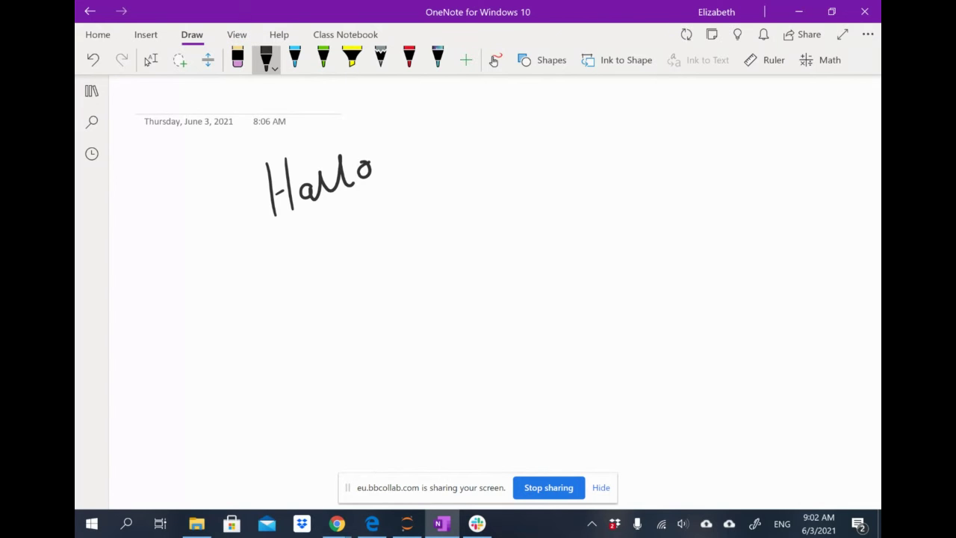
- Erase 'Hallo' and handwrite a circled 7.1 heading in black ink
left_click(237, 59)
left_click_drag(270, 191, 366, 170)
left_click(266, 58)
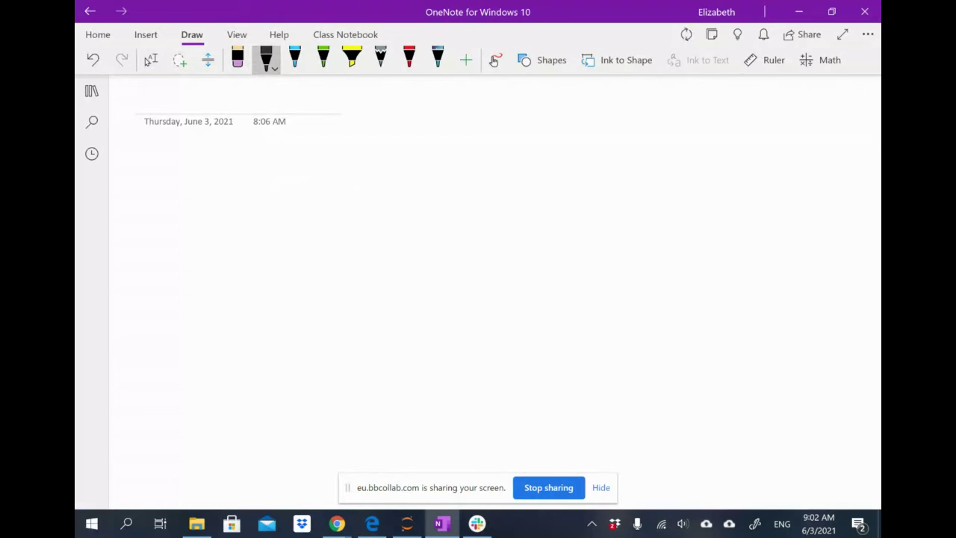
mouse_move(222, 164)
left_mouse_down()
mouse_move(240, 169)
mouse_move(238, 193)
mouse_move(260, 181)
left_mouse_up()
left_click(249, 191)
mouse_move(277, 148)
left_mouse_down()
mouse_move(270, 193)
mouse_move(326, 181)
left_mouse_up()
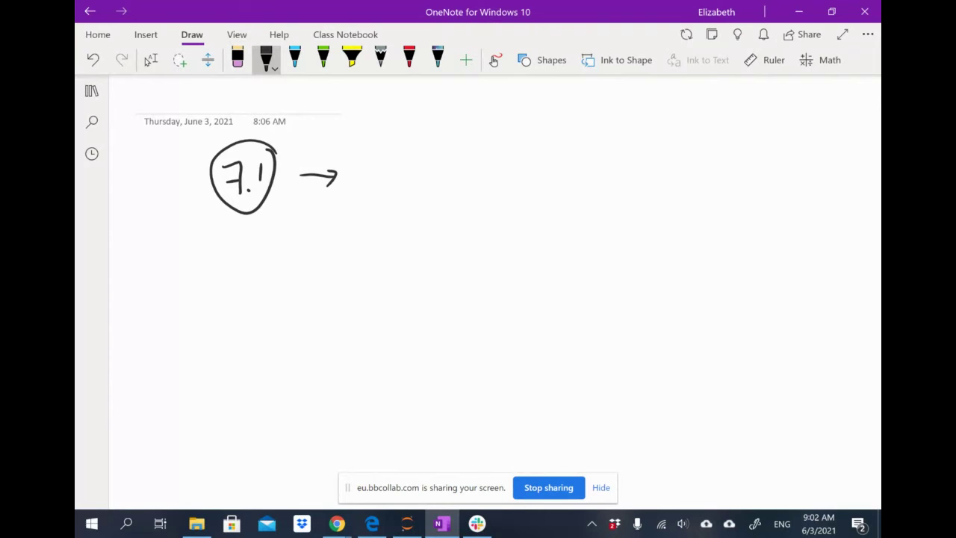
- Write −rA' after the arrow and check it off
mouse_move(378, 189)
left_mouse_down()
mouse_move(389, 163)
mouse_move(403, 184)
left_mouse_up()
left_click_drag(408, 143, 410, 153)
left_click_drag(342, 185, 356, 183)
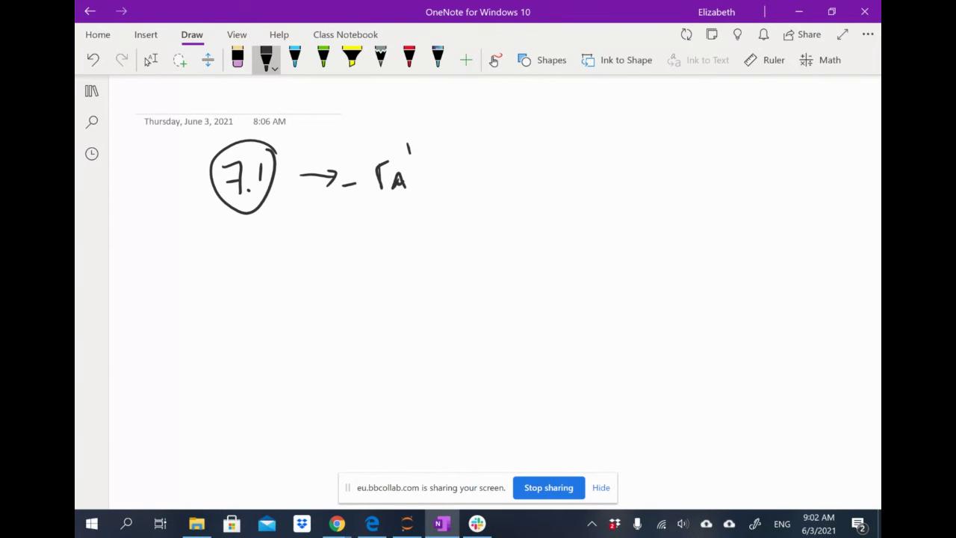
left_click_drag(426, 163, 463, 136)
- Start the rate expression on a second line with the bracketed note (CAs = CAb)
left_click_drag(362, 245, 410, 234)
left_click_drag(583, 118, 565, 189)
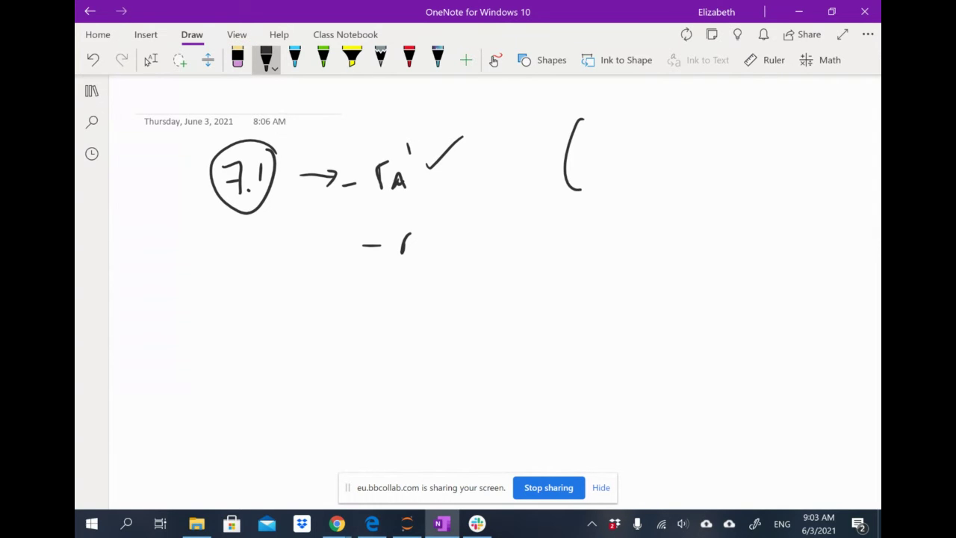
mouse_move(624, 136)
left_mouse_down()
mouse_move(617, 185)
mouse_move(641, 189)
mouse_move(669, 159)
mouse_move(668, 169)
left_mouse_up()
mouse_move(711, 147)
left_mouse_down()
mouse_move(700, 177)
mouse_move(718, 178)
mouse_move(715, 168)
left_mouse_up()
left_click_drag(721, 162, 734, 176)
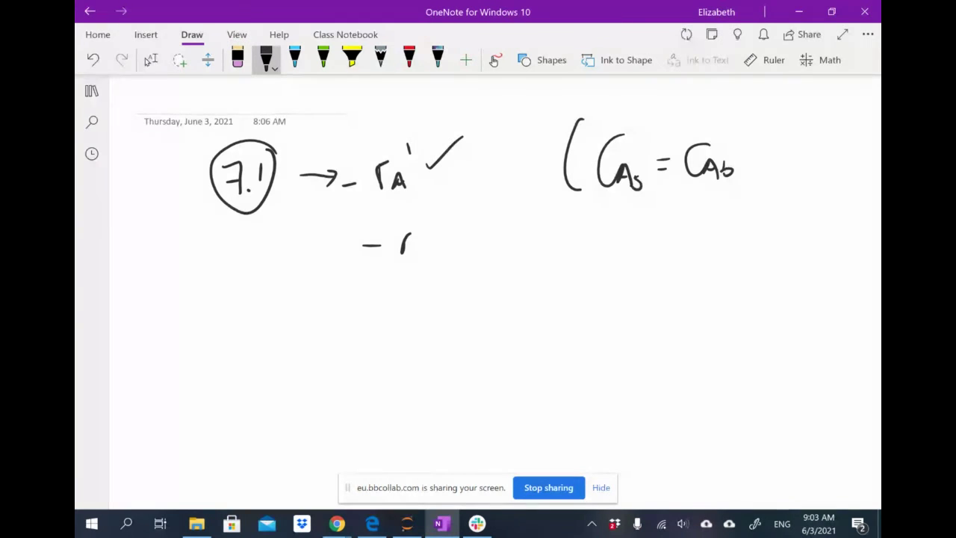
left_click_drag(738, 133, 739, 199)
mouse_move(414, 257)
left_mouse_down()
mouse_move(420, 243)
mouse_move(428, 257)
left_mouse_up()
mouse_move(416, 252)
left_mouse_down()
mouse_move(432, 232)
mouse_move(460, 240)
left_mouse_up()
- Complete −rA' = ηk'CA and circle the ηk' term
left_click_drag(451, 248, 509, 264)
mouse_move(515, 206)
left_mouse_down()
mouse_move(514, 249)
mouse_move(529, 248)
mouse_move(536, 211)
left_mouse_up()
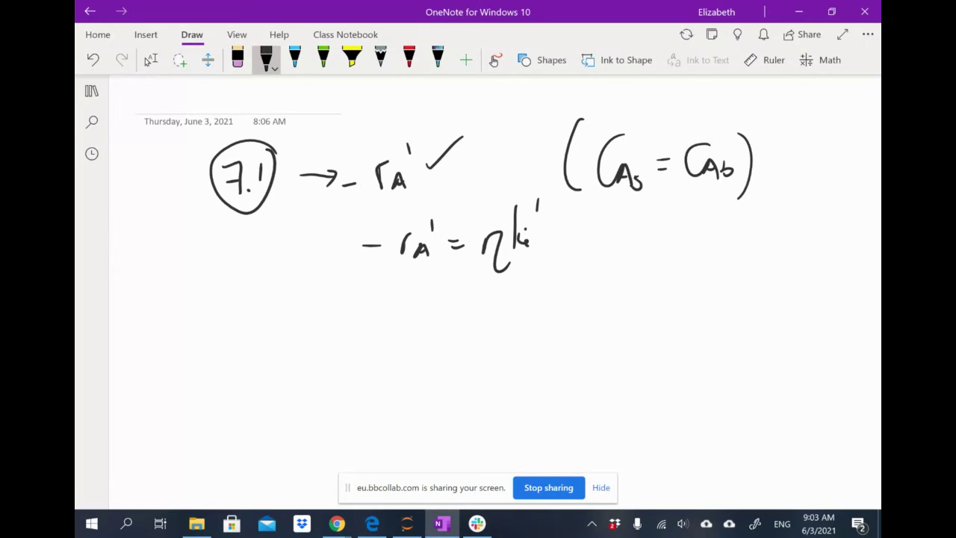
mouse_move(568, 226)
left_mouse_down()
mouse_move(567, 241)
mouse_move(576, 239)
left_mouse_up()
mouse_move(544, 191)
left_mouse_down()
mouse_move(512, 188)
mouse_move(482, 270)
mouse_move(546, 217)
mouse_move(543, 192)
left_mouse_up()
left_click_drag(532, 137, 532, 179)
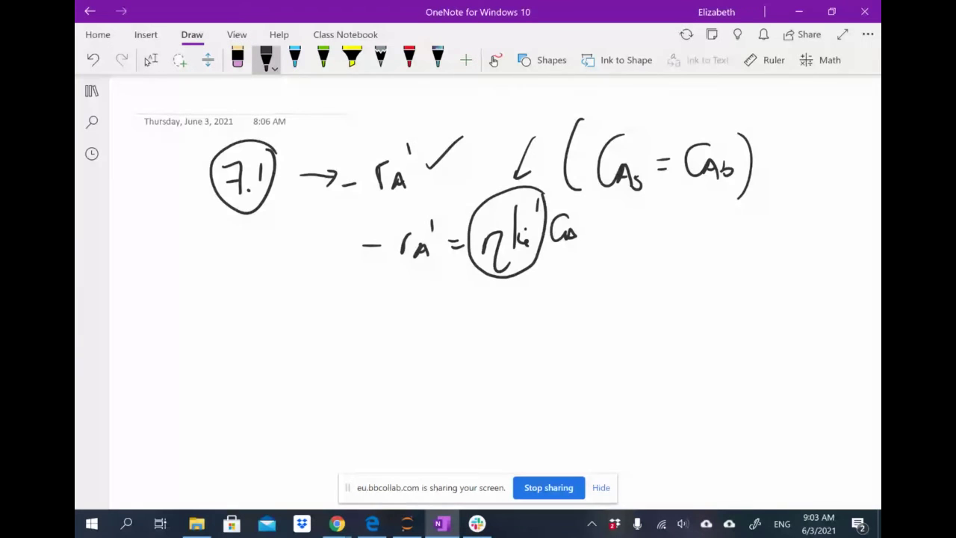
left_click_drag(484, 265, 532, 258)
- Number the rate equation ① and write η = 3/φ² … coth φ below it
mouse_move(674, 224)
left_mouse_down()
mouse_move(676, 237)
mouse_move(693, 235)
mouse_move(677, 213)
left_mouse_up()
mouse_move(272, 300)
left_mouse_down()
mouse_move(284, 342)
mouse_move(303, 347)
left_mouse_up()
left_click_drag(317, 305, 336, 312)
mouse_move(372, 277)
left_mouse_down()
mouse_move(386, 282)
mouse_move(373, 329)
left_mouse_up()
left_click_drag(387, 307, 438, 307)
left_click_drag(442, 307, 449, 307)
mouse_move(456, 307)
left_mouse_down()
mouse_move(502, 314)
mouse_move(523, 304)
left_mouse_up()
mouse_move(531, 296)
left_mouse_down()
mouse_move(531, 313)
mouse_move(572, 283)
mouse_move(562, 307)
left_mouse_up()
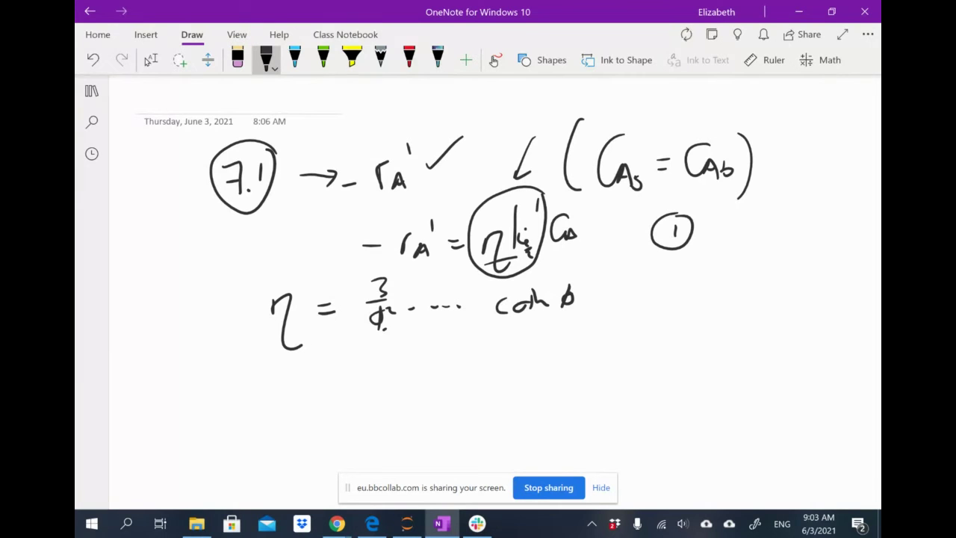
- Write the Thiele modulus φ = √(k1ρcR²/De) beneath the η equation
left_click_drag(377, 328, 384, 341)
left_click_drag(292, 382, 284, 415)
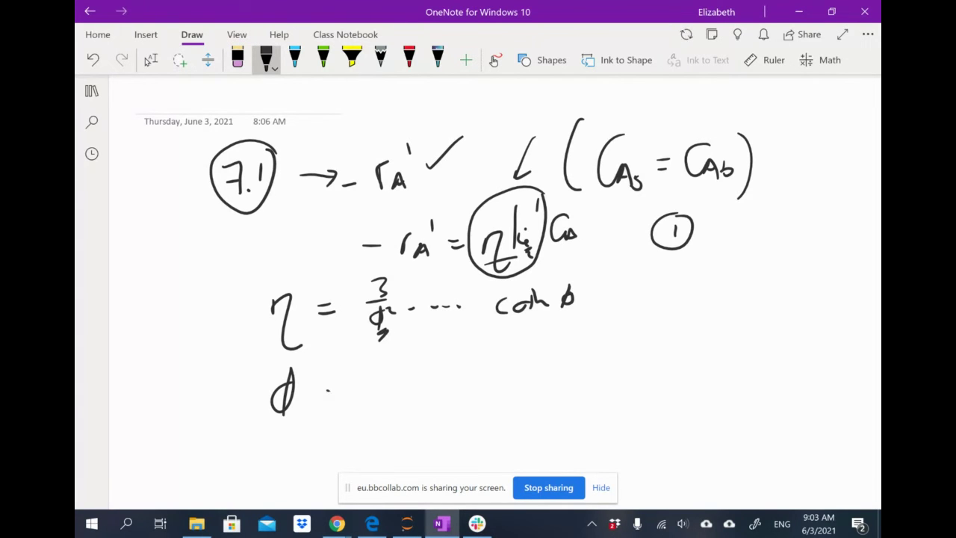
mouse_move(372, 382)
left_mouse_down()
mouse_move(487, 345)
mouse_move(491, 363)
left_mouse_up()
mouse_move(392, 369)
left_mouse_down()
mouse_move(408, 368)
mouse_move(420, 390)
mouse_move(464, 355)
left_mouse_up()
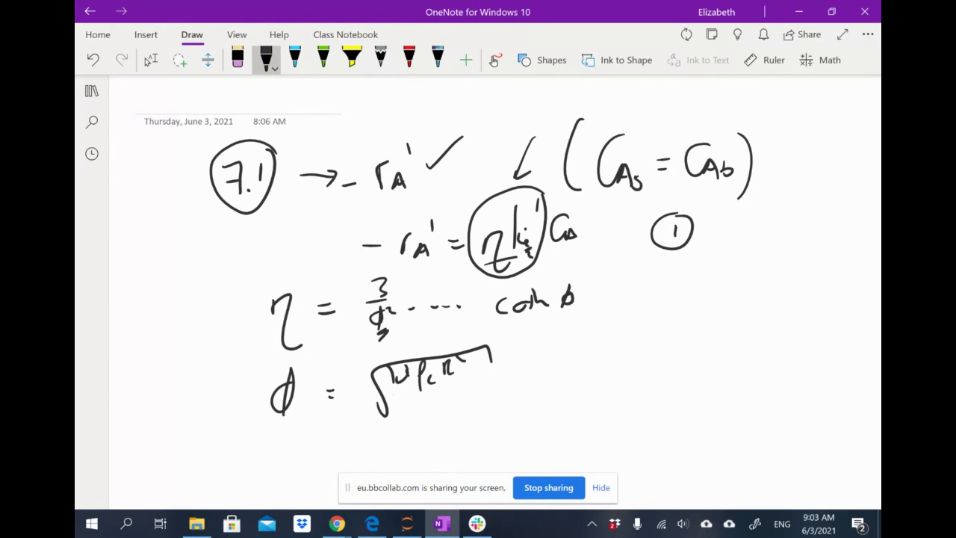
left_click_drag(391, 385, 457, 374)
mouse_move(427, 398)
left_mouse_down()
mouse_move(429, 413)
mouse_move(453, 407)
left_mouse_up()
left_click_drag(454, 356, 462, 364)
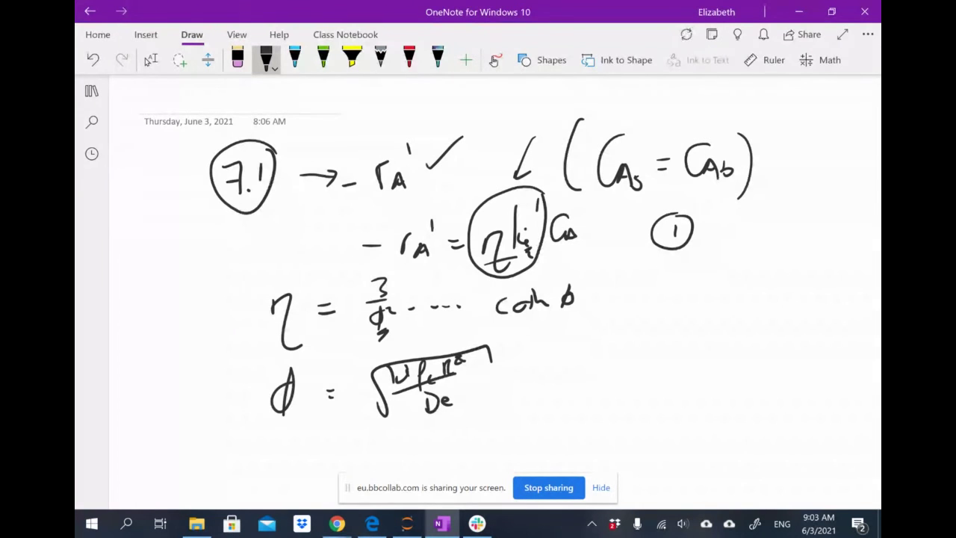
- Bracket the three equations, circle η and φ, underline φ, and zoom out
mouse_move(602, 213)
left_mouse_down()
mouse_move(605, 389)
mouse_move(581, 425)
left_mouse_up()
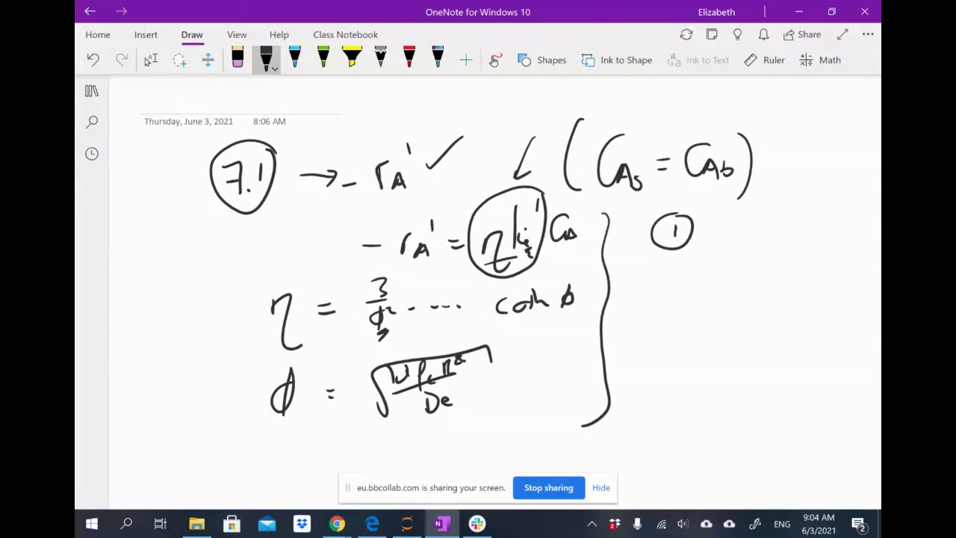
mouse_move(536, 197)
left_mouse_down()
mouse_move(523, 262)
mouse_move(543, 211)
left_mouse_up()
mouse_move(284, 270)
left_mouse_down()
mouse_move(247, 306)
mouse_move(303, 283)
left_mouse_up()
mouse_move(299, 359)
left_mouse_down()
mouse_move(305, 414)
mouse_move(302, 360)
left_mouse_up()
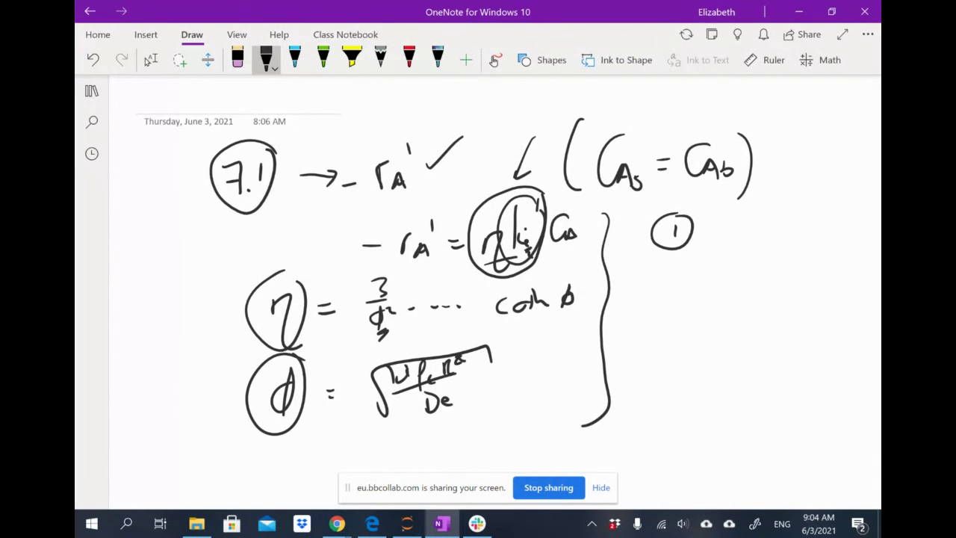
left_click_drag(371, 432, 445, 422)
left_click(294, 60)
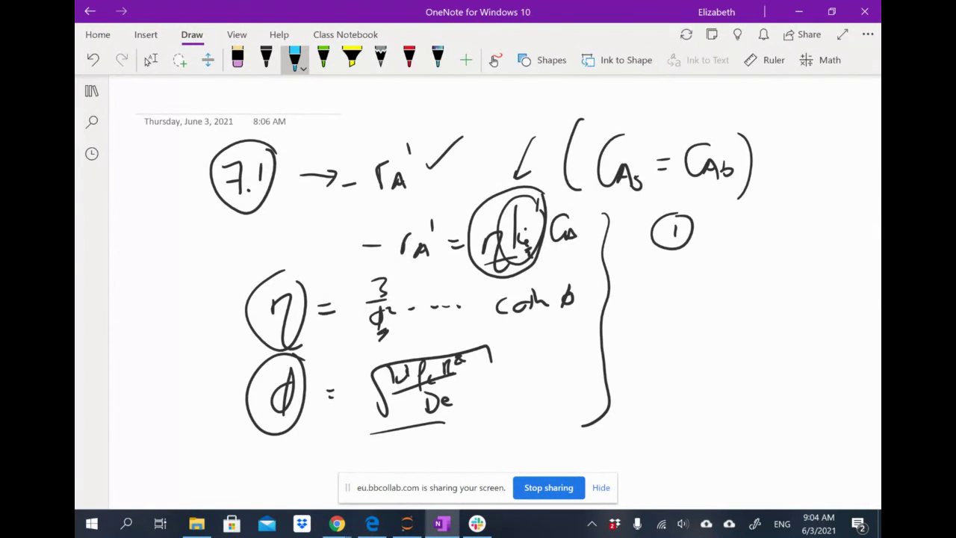
key("ctrl+minus")
- Draw an arrow down from circled 1 and write the 'solve slab' note
left_click(265, 60)
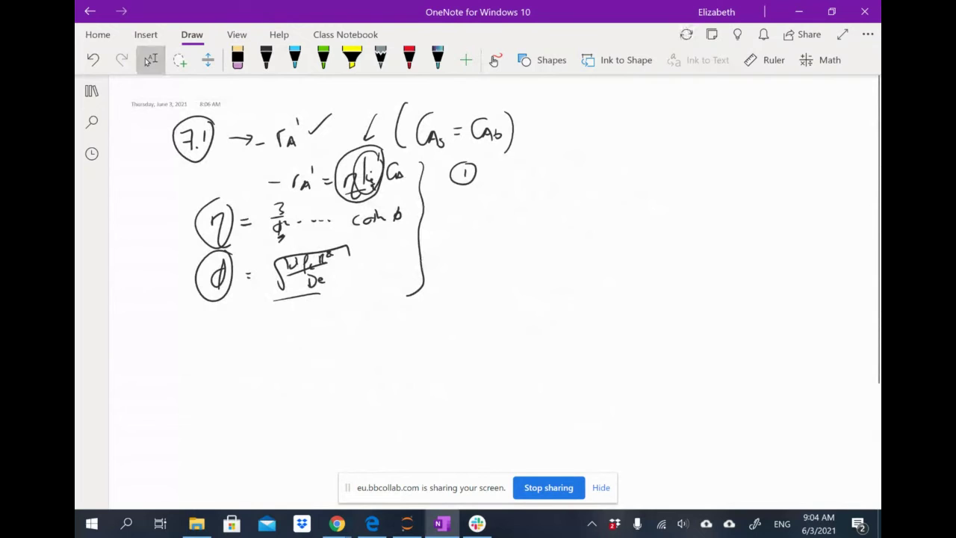
left_click_drag(463, 190, 467, 252)
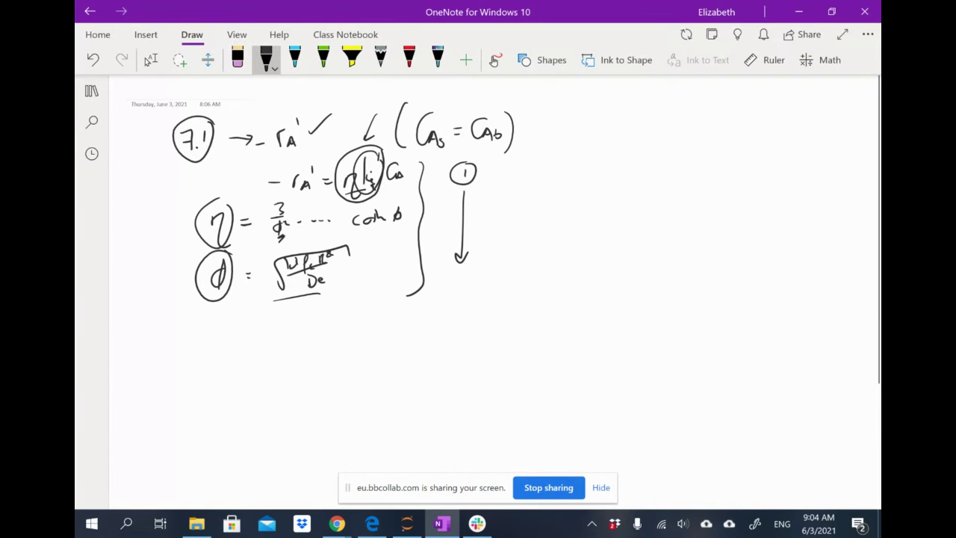
left_click_drag(307, 307, 317, 303)
mouse_move(587, 120)
left_mouse_down()
mouse_move(572, 136)
mouse_move(601, 122)
mouse_move(624, 128)
left_mouse_up()
left_click_drag(622, 123, 657, 126)
left_click_drag(660, 118, 701, 131)
left_click_drag(707, 112, 740, 122)
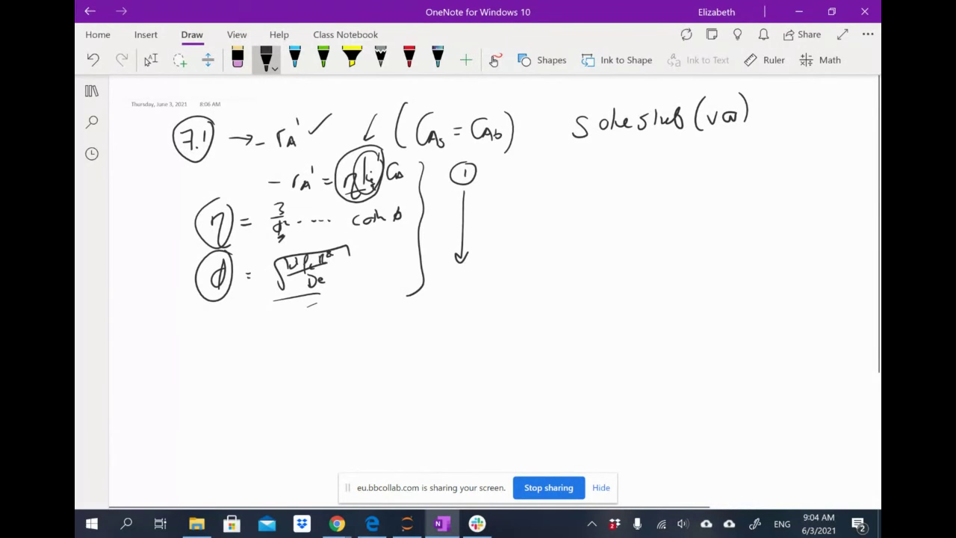
mouse_move(532, 123)
left_mouse_down()
mouse_move(535, 132)
mouse_move(548, 125)
left_mouse_up()
left_click_drag(551, 109, 559, 129)
left_click_drag(708, 128, 730, 131)
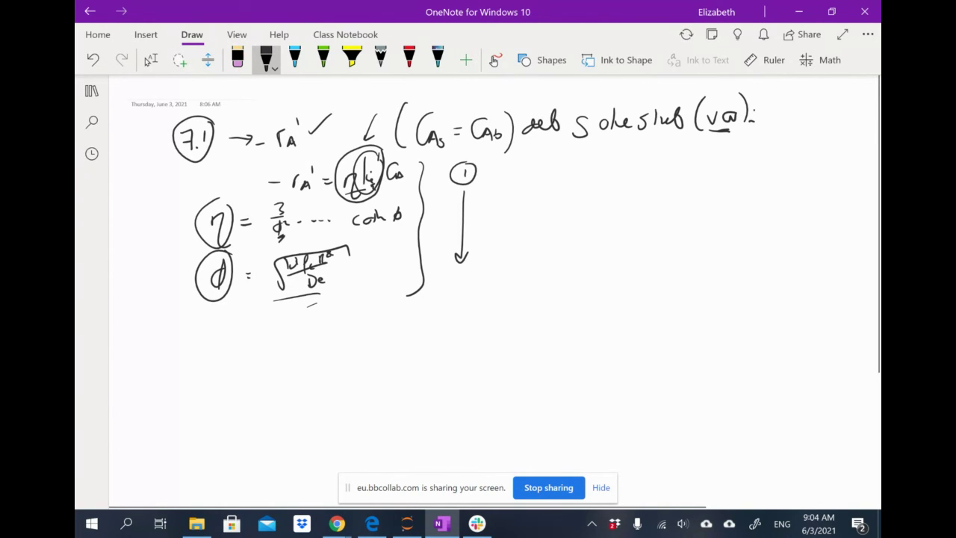
- Underline the three bracketed equations and list the unknowns η, φ, ki' underlined
mouse_move(629, 278)
left_mouse_down()
mouse_move(672, 261)
mouse_move(699, 266)
left_mouse_up()
left_click_drag(212, 239, 321, 228)
left_click_drag(212, 298, 310, 285)
left_click_drag(213, 189, 371, 181)
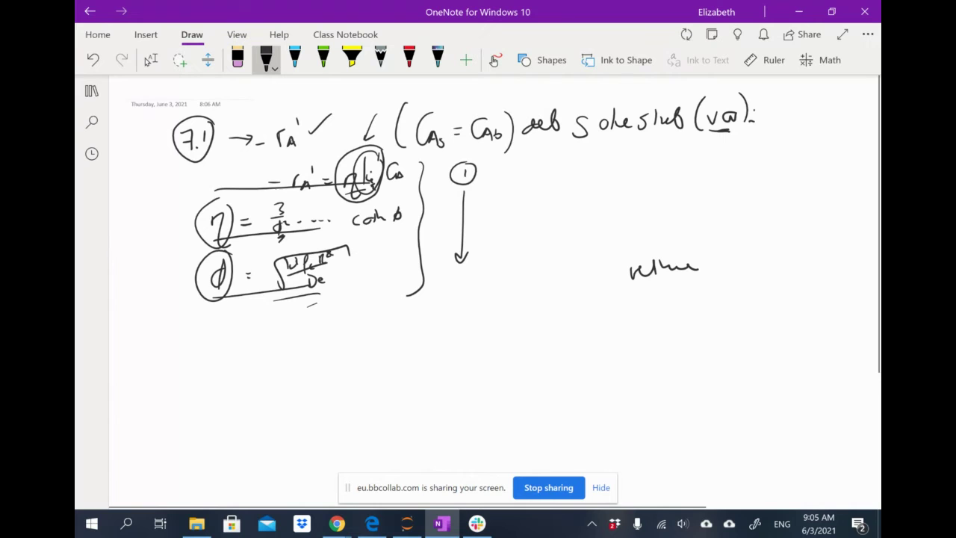
mouse_move(634, 155)
left_mouse_down()
mouse_move(639, 146)
mouse_move(650, 170)
mouse_move(677, 155)
mouse_move(685, 167)
left_mouse_up()
mouse_move(695, 141)
left_mouse_down()
mouse_move(694, 155)
mouse_move(707, 158)
mouse_move(714, 147)
left_mouse_up()
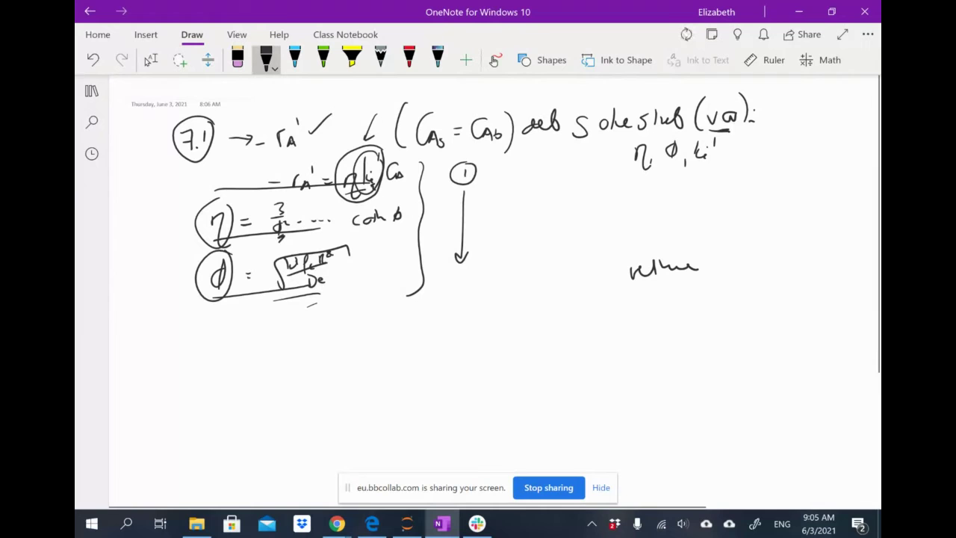
left_click_drag(627, 170, 721, 167)
- Write the fsolve note with an arrow looping back to the unknowns
mouse_move(611, 293)
left_mouse_down()
mouse_move(598, 322)
mouse_move(596, 309)
left_mouse_up()
mouse_move(610, 311)
left_mouse_down()
mouse_move(602, 321)
mouse_move(616, 316)
left_mouse_up()
mouse_move(629, 295)
left_mouse_down()
mouse_move(625, 312)
mouse_move(672, 302)
left_mouse_up()
left_click_drag(654, 306, 707, 298)
mouse_move(697, 301)
left_mouse_down()
mouse_move(682, 324)
mouse_move(744, 302)
mouse_move(718, 259)
mouse_move(624, 161)
left_mouse_up()
- In red ink, circle and arrow the η, φ, ki' unknowns and trace the brace
left_click(408, 60)
mouse_move(715, 139)
left_mouse_down()
mouse_move(658, 189)
mouse_move(719, 137)
left_mouse_up()
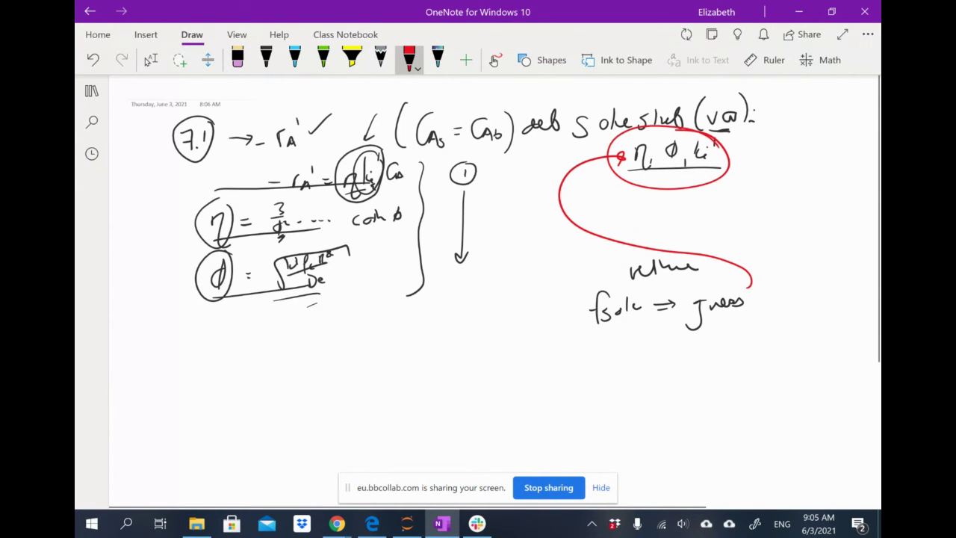
mouse_move(663, 132)
left_mouse_down()
mouse_move(645, 142)
mouse_move(685, 140)
left_mouse_up()
left_click_drag(729, 132, 715, 142)
mouse_move(421, 163)
left_mouse_down()
mouse_move(424, 295)
mouse_move(408, 302)
left_mouse_up()
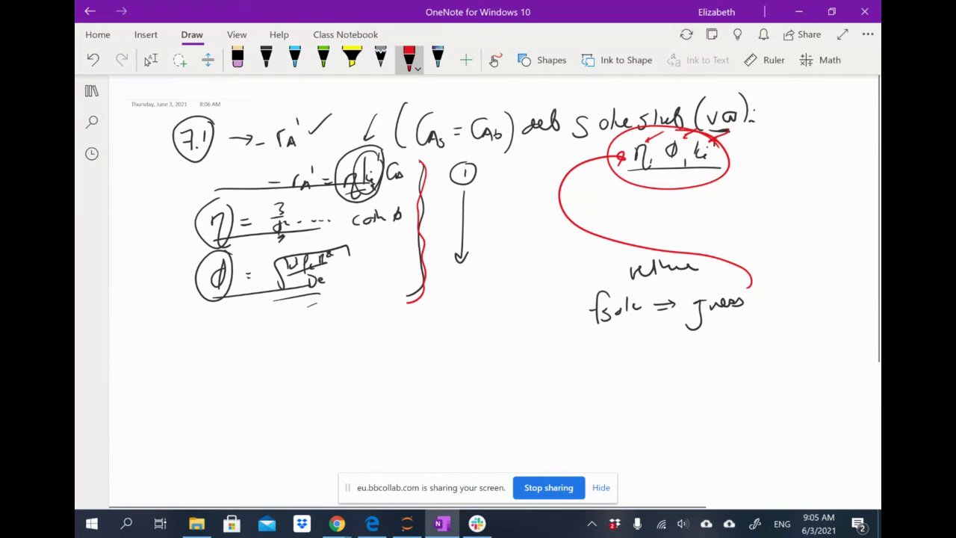
- Write 'Solve ki_d(ki)' in black ink below the equations
left_click(266, 60)
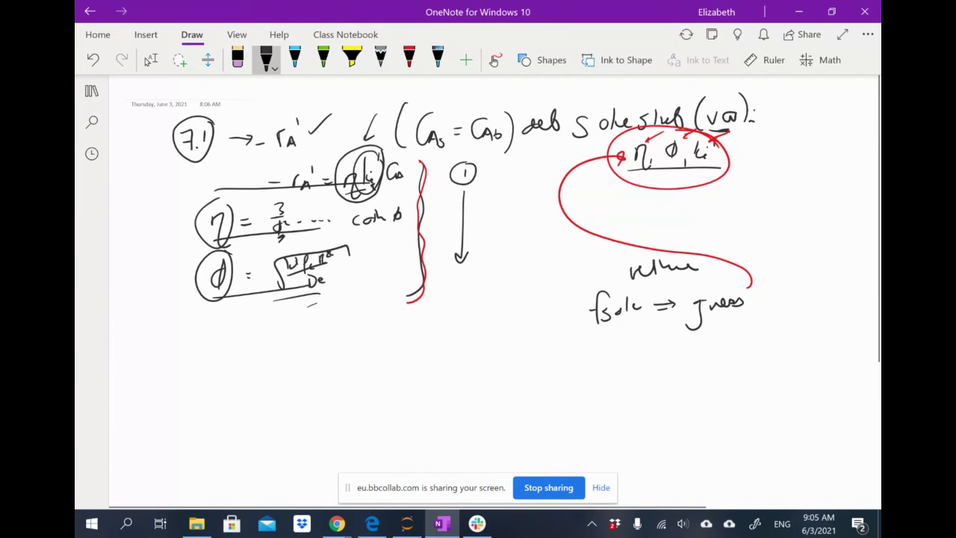
mouse_move(296, 322)
left_mouse_down()
mouse_move(276, 344)
mouse_move(312, 325)
mouse_move(323, 341)
mouse_move(340, 331)
mouse_move(356, 340)
left_mouse_up()
mouse_move(366, 321)
left_mouse_down()
mouse_move(365, 339)
mouse_move(385, 333)
left_mouse_up()
mouse_move(395, 331)
left_mouse_down()
mouse_move(390, 336)
mouse_move(400, 336)
left_mouse_up()
mouse_move(414, 311)
left_mouse_down()
mouse_move(410, 336)
mouse_move(446, 312)
mouse_move(443, 334)
left_mouse_up()
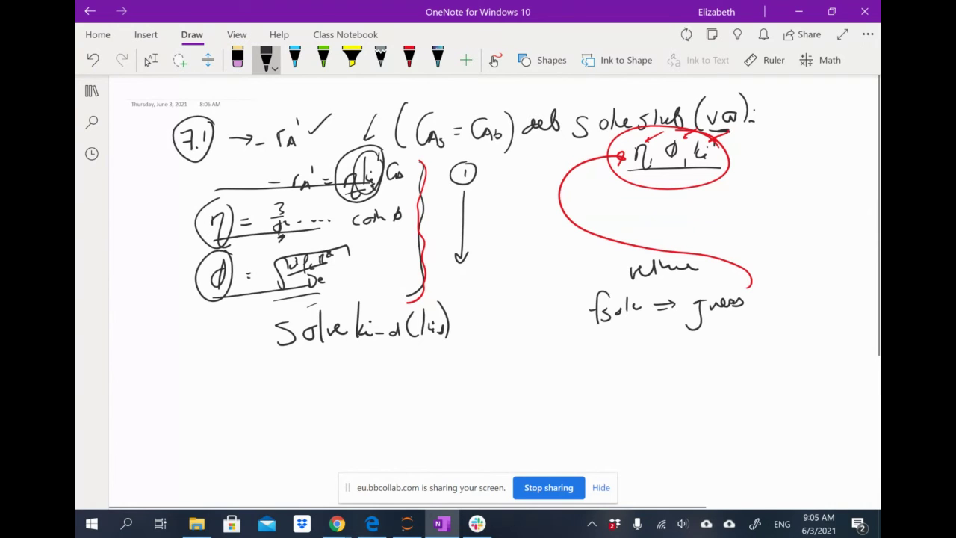
- Draw arrows from the brace to the solve note and start the φ equation
left_click_drag(441, 258, 427, 303)
left_click_drag(438, 294, 429, 302)
mouse_move(703, 314)
left_mouse_down()
mouse_move(790, 315)
mouse_move(784, 324)
left_mouse_up()
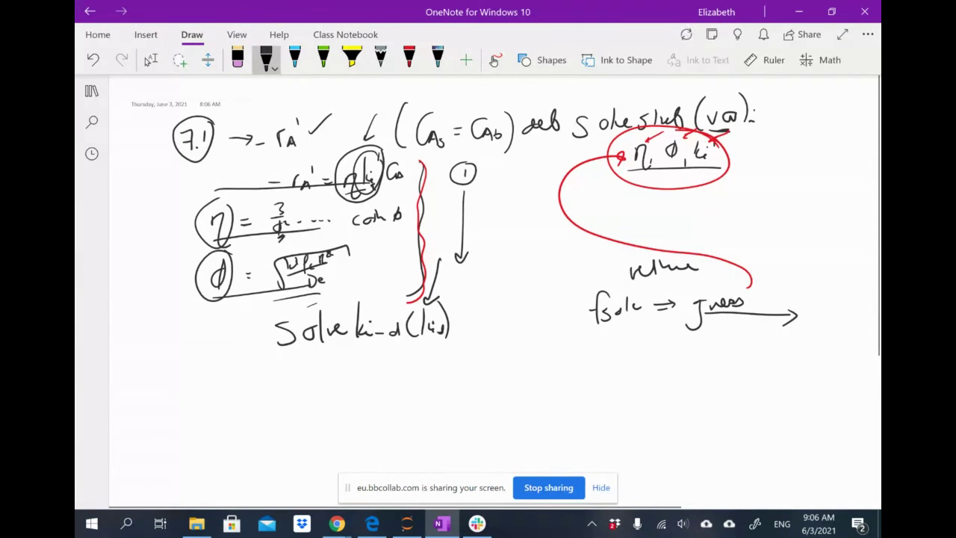
mouse_move(362, 362)
left_mouse_down()
mouse_move(355, 394)
mouse_move(403, 356)
mouse_move(423, 365)
mouse_move(533, 337)
mouse_move(535, 348)
left_mouse_up()
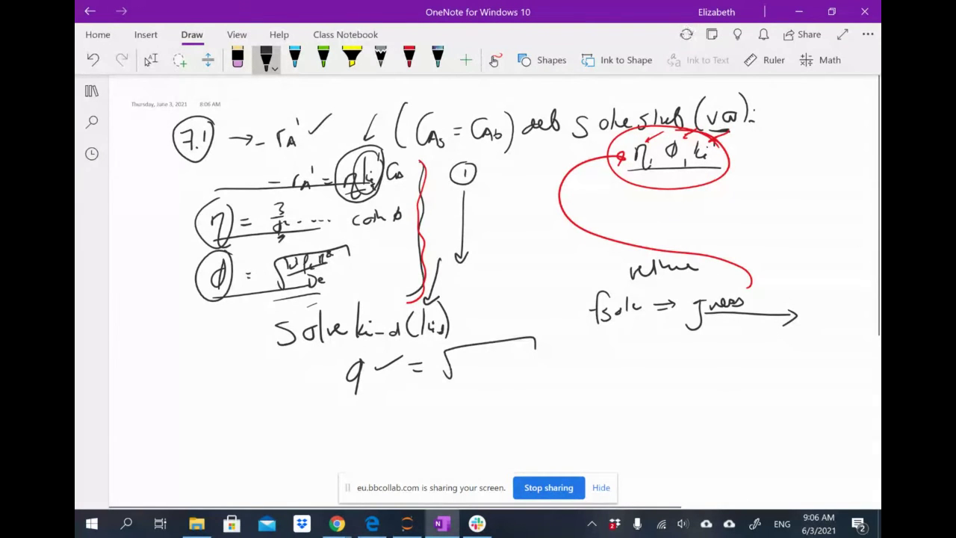
left_click_drag(361, 348, 358, 369)
- Write η = √ below φ and circle the −rA' rate expression
mouse_move(346, 405)
left_mouse_down()
mouse_move(360, 429)
mouse_move(401, 407)
left_mouse_up()
left_click_drag(392, 413, 533, 391)
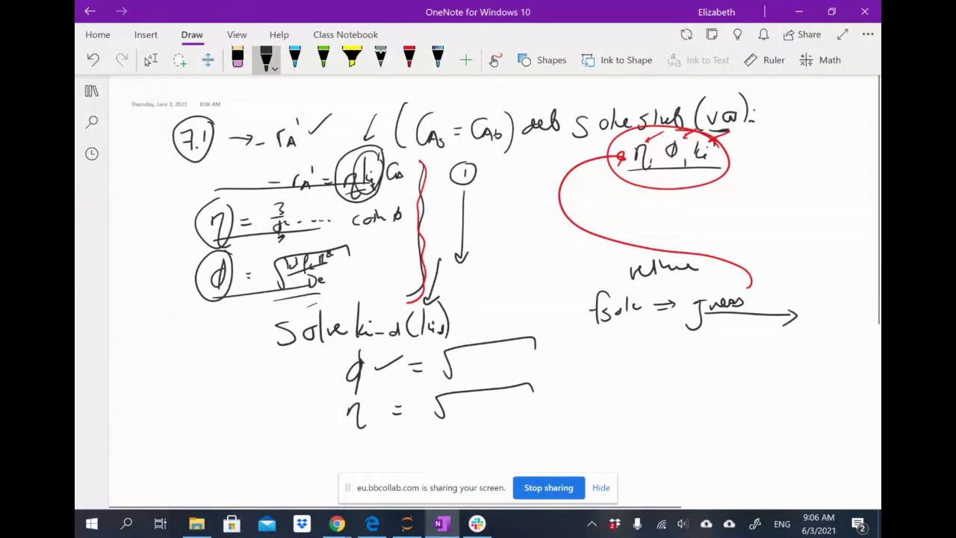
mouse_move(411, 169)
left_mouse_down()
mouse_move(394, 160)
mouse_move(306, 203)
mouse_move(364, 154)
mouse_move(451, 167)
mouse_move(428, 176)
left_mouse_up()
left_click_drag(301, 160, 319, 152)
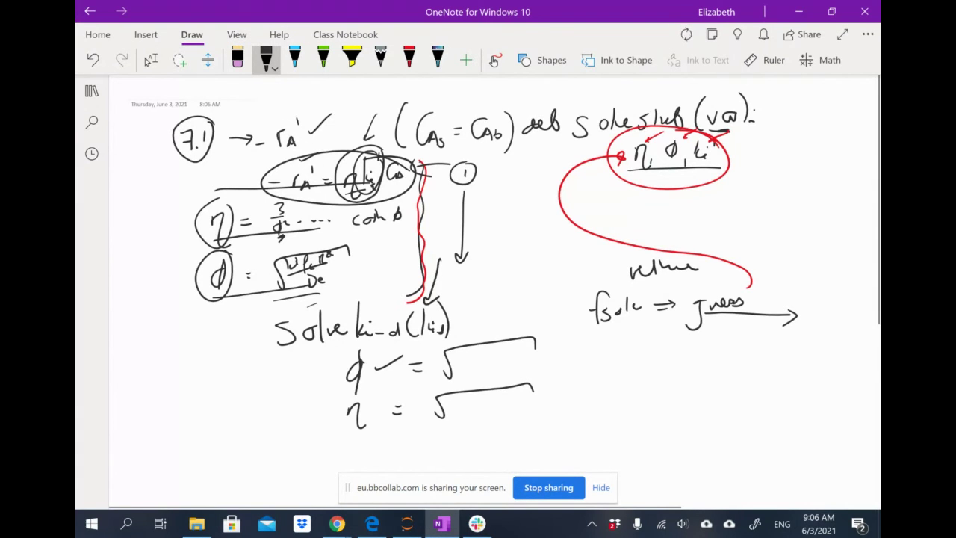
left_click_drag(359, 390, 371, 388)
left_click_drag(366, 157, 381, 148)
- Add a second ellipse and arrow, underline the solve line, and circle the φ and η equations
mouse_move(278, 161)
left_mouse_down()
mouse_move(302, 156)
mouse_move(314, 212)
mouse_move(277, 159)
left_mouse_up()
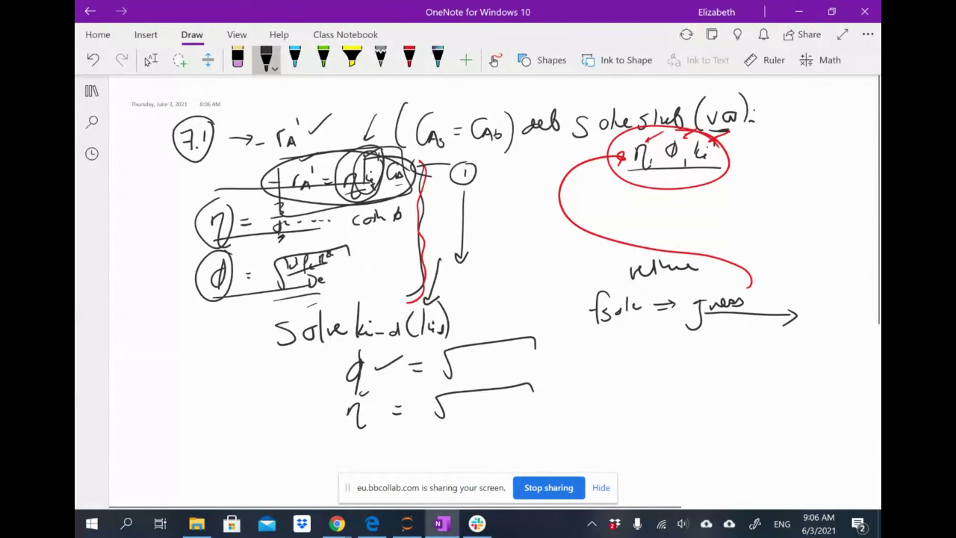
left_click_drag(469, 281, 435, 312)
left_click_drag(339, 390, 381, 380)
left_click_drag(342, 427, 363, 423)
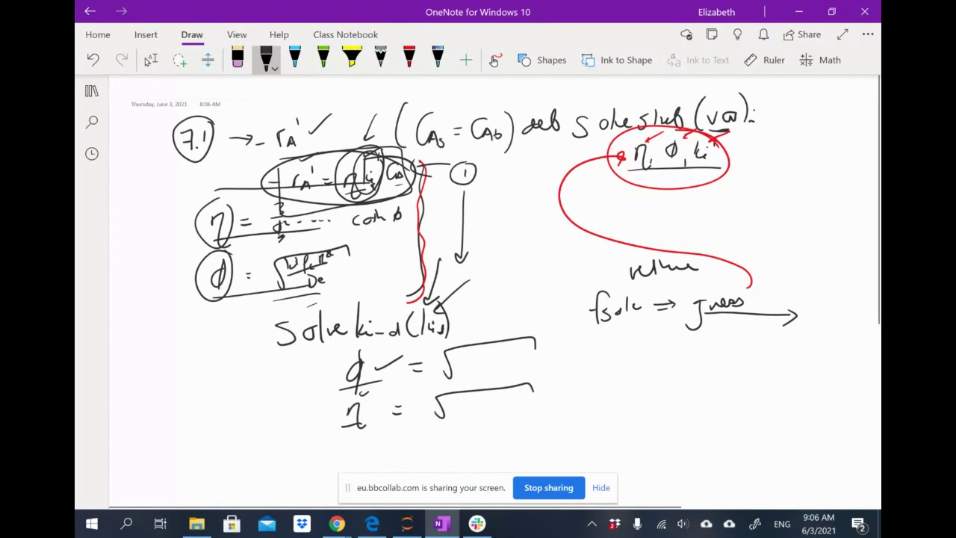
left_click_drag(286, 348, 382, 342)
mouse_move(332, 415)
left_mouse_down()
mouse_move(360, 428)
mouse_move(352, 432)
left_mouse_up()
mouse_move(540, 343)
left_mouse_down()
mouse_move(415, 328)
mouse_move(399, 427)
mouse_move(472, 319)
left_mouse_up()
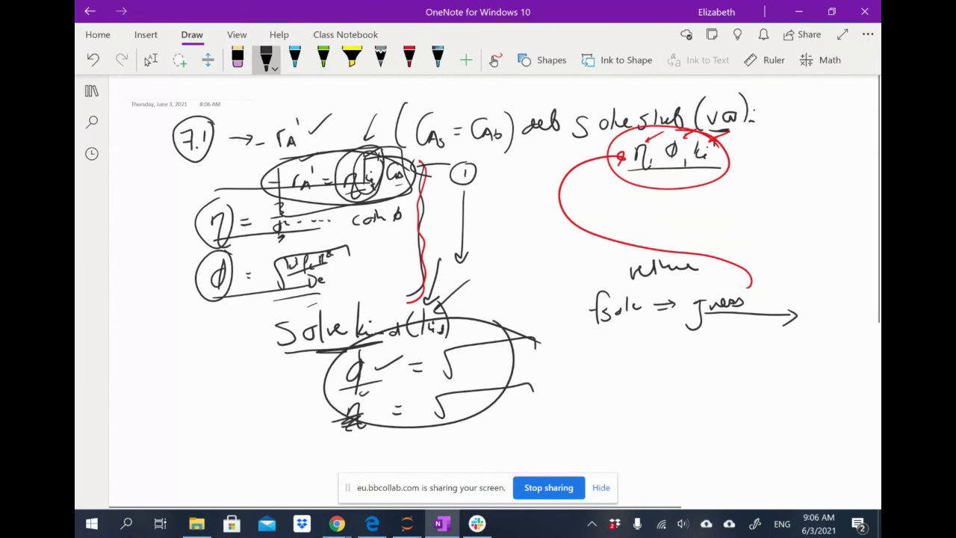
- Draw an arrow from the equations to a list reading ki_d, φ, η
mouse_move(628, 379)
left_mouse_down()
mouse_move(629, 411)
mouse_move(673, 410)
left_mouse_up()
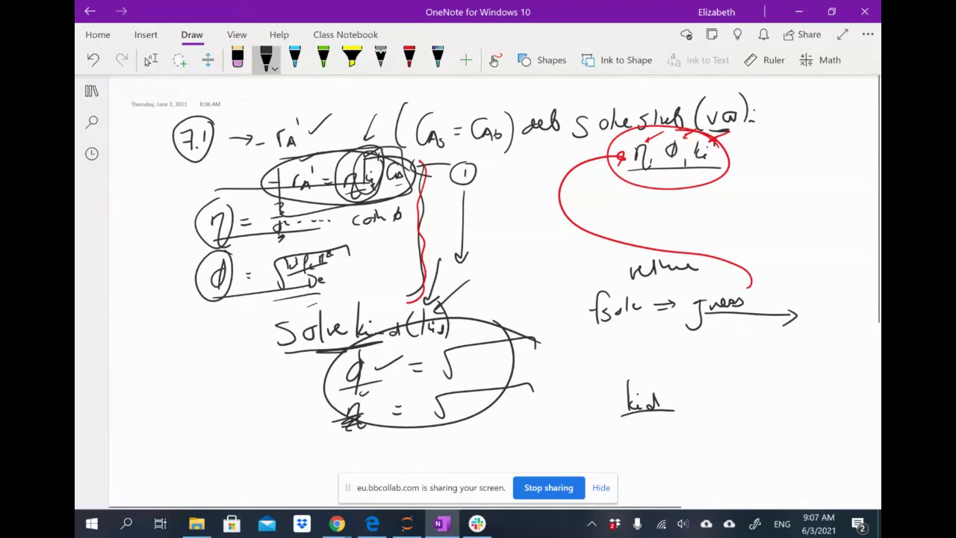
mouse_move(482, 356)
left_mouse_down()
mouse_move(502, 355)
mouse_move(603, 424)
mouse_move(593, 431)
mouse_move(634, 422)
left_mouse_up()
mouse_move(640, 418)
left_mouse_down()
mouse_move(627, 466)
mouse_move(640, 472)
left_mouse_up()
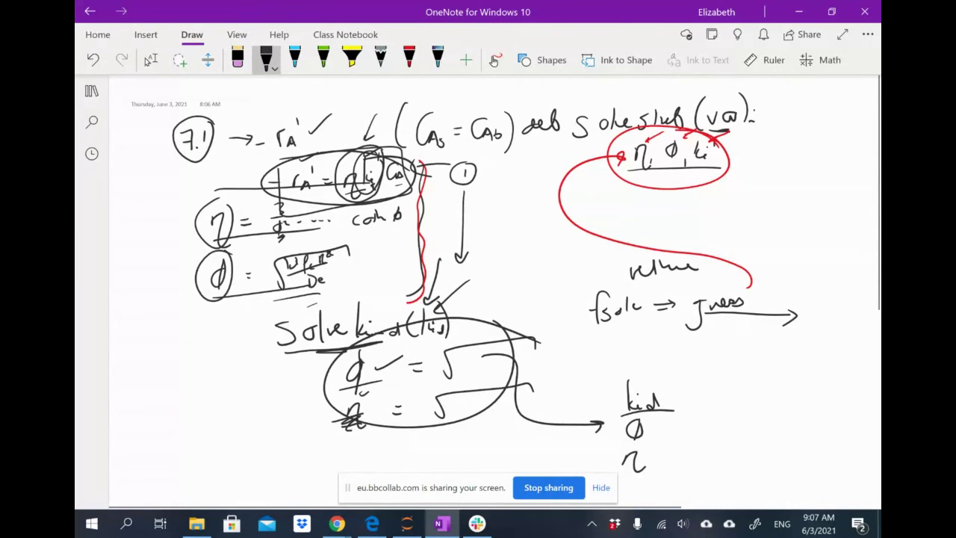
scroll(448, 284, "down", 2, "ctrl")
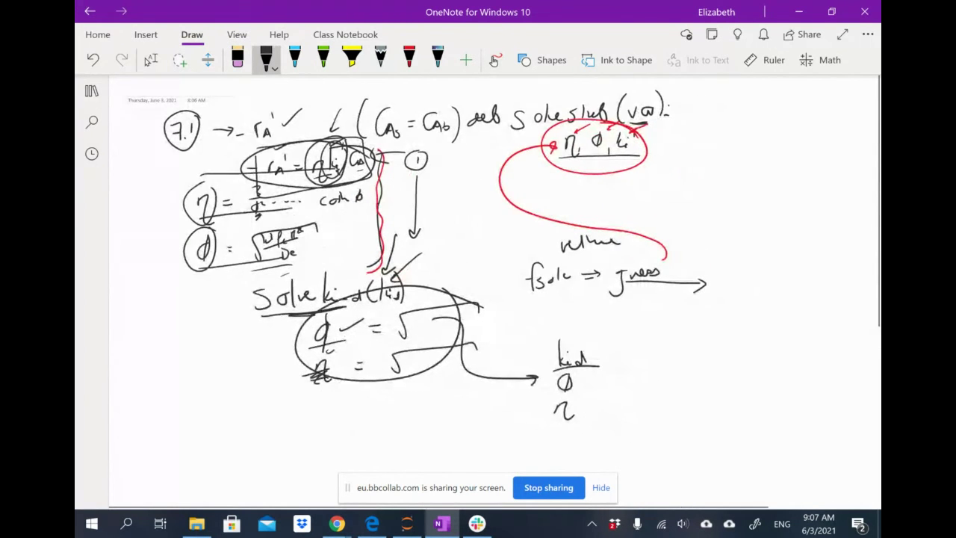
- Create a new blank page in Quick Notes
left_click(151, 59)
key("ctrl+shift+g")
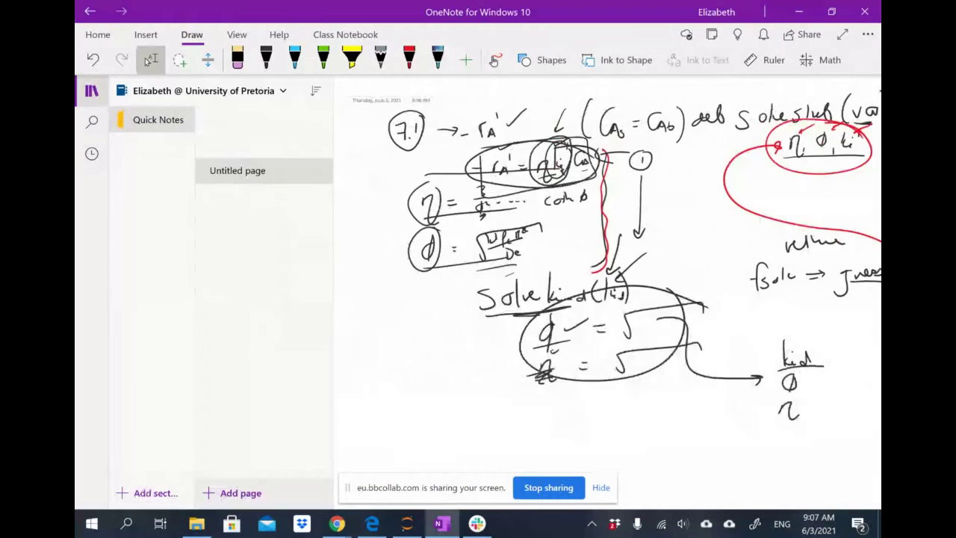
key("ctrl+Page_Down")
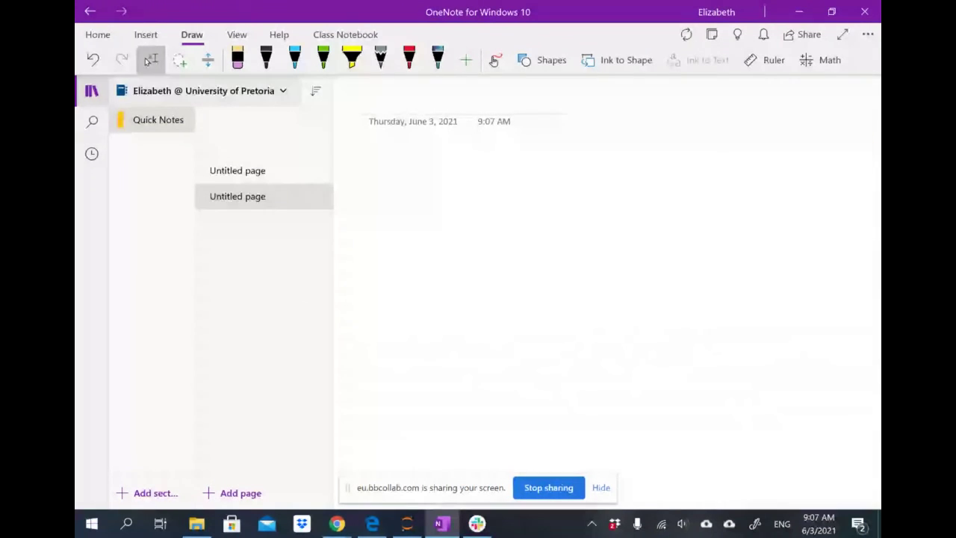
- Handwrite an underlined 7.2 heading in black ink with an x term beside it
left_click(265, 60)
left_click_drag(354, 170, 372, 193)
left_click(390, 186)
mouse_move(396, 160)
left_mouse_down()
mouse_move(408, 156)
mouse_move(419, 175)
left_mouse_up()
left_click_drag(370, 207, 428, 188)
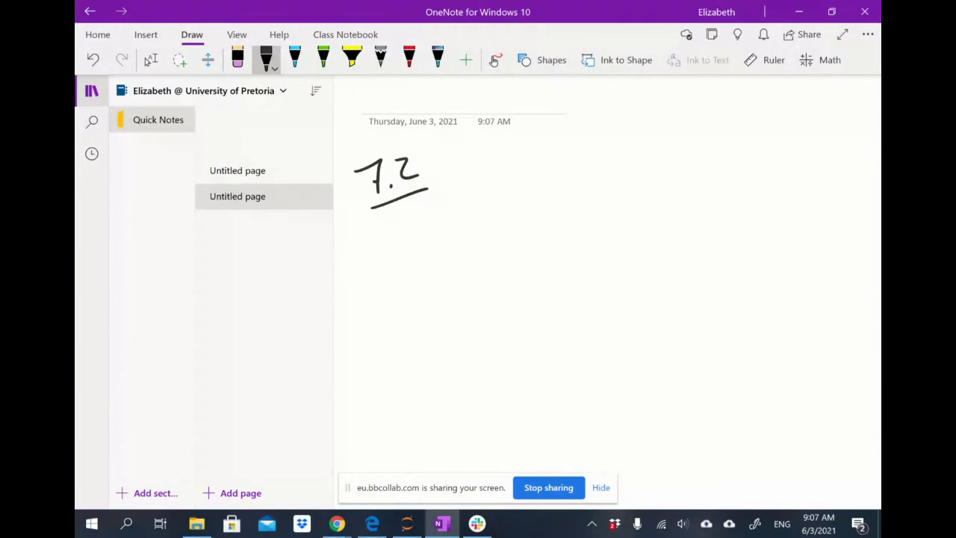
mouse_move(494, 159)
left_mouse_down()
mouse_move(506, 177)
mouse_move(526, 171)
mouse_move(525, 181)
mouse_move(543, 182)
mouse_move(558, 173)
mouse_move(558, 185)
left_mouse_up()
- Write x_rel → x_ideal and underline the rel subscript
left_click_drag(566, 162, 636, 167)
mouse_move(635, 153)
left_mouse_down()
mouse_move(626, 168)
mouse_move(639, 169)
left_mouse_up()
left_click_drag(639, 155, 651, 167)
left_click_drag(652, 163, 663, 171)
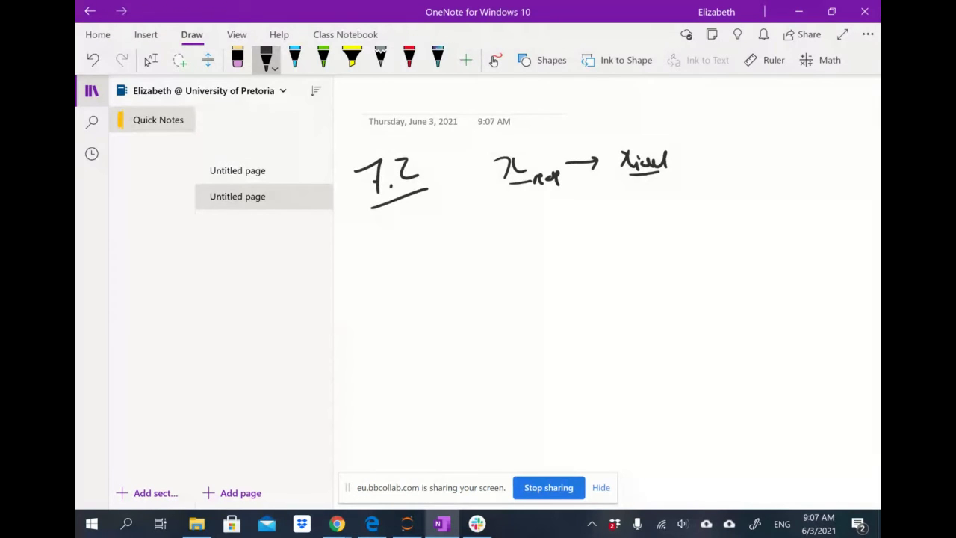
left_click_drag(527, 191, 560, 183)
left_click_drag(543, 193, 557, 187)
- Write kc and an underlined T.l( beside it below 7.2
left_click_drag(422, 215, 422, 295)
mouse_move(439, 261)
left_mouse_down()
mouse_move(440, 288)
mouse_move(464, 293)
left_mouse_up()
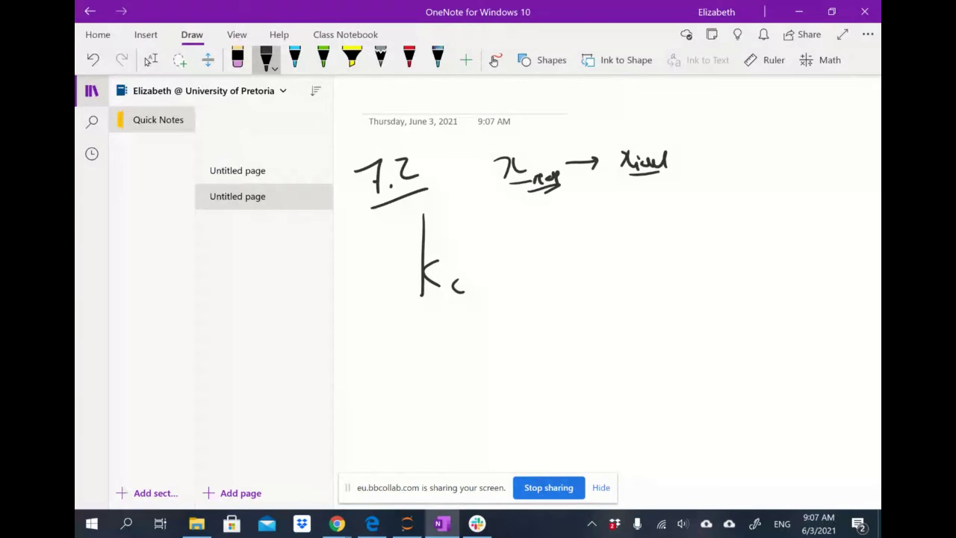
mouse_move(543, 241)
left_mouse_down()
mouse_move(544, 285)
mouse_move(556, 233)
mouse_move(566, 288)
left_mouse_up()
left_click(559, 281)
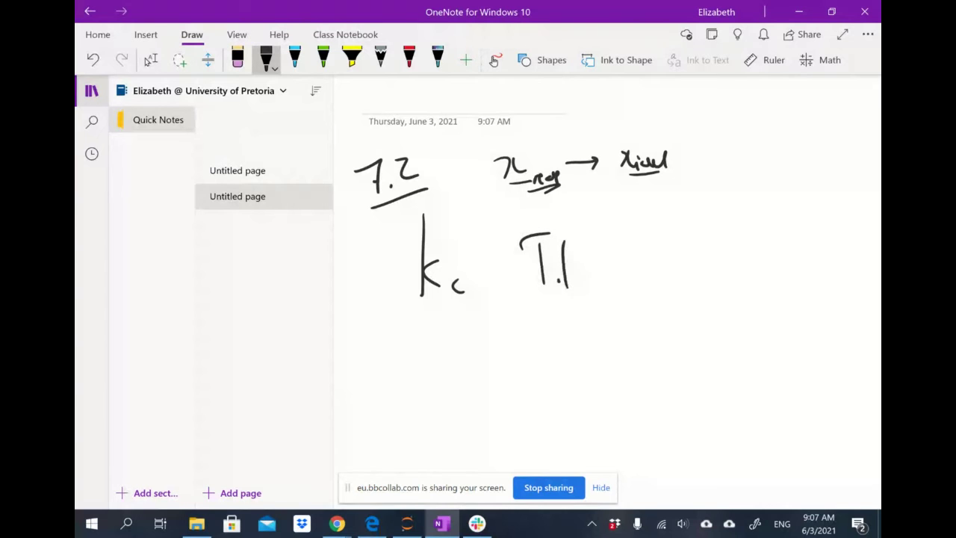
left_click_drag(578, 235, 581, 286)
left_click_drag(528, 302, 584, 293)
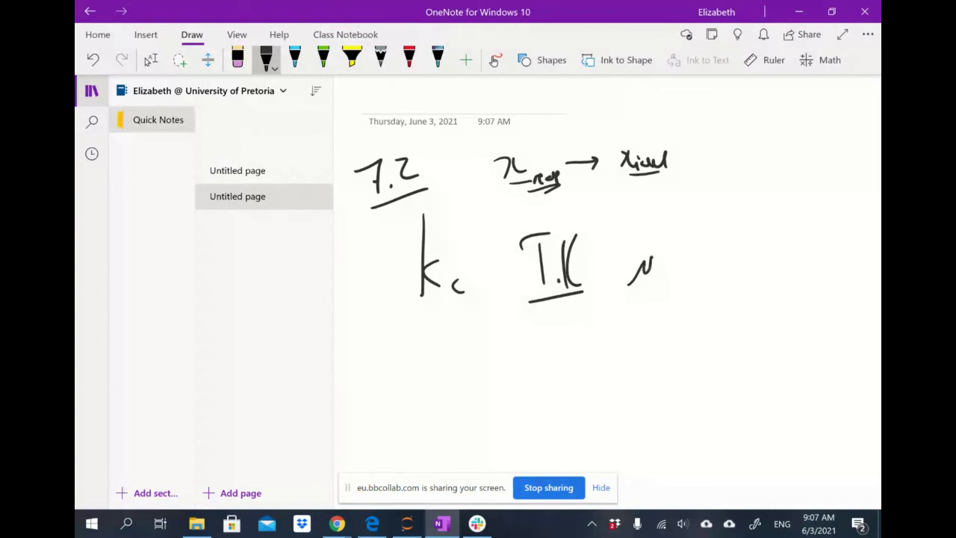
left_click_drag(651, 258, 662, 282)
left_click_drag(435, 300, 452, 303)
- Start the equation 1/keff' = 1/(kc …) with the left fraction and kc term
left_click_drag(476, 314, 477, 333)
mouse_move(437, 343)
left_mouse_down()
mouse_move(516, 340)
mouse_move(452, 368)
mouse_move(452, 378)
left_mouse_up()
mouse_move(453, 371)
left_mouse_down()
mouse_move(475, 366)
mouse_move(477, 376)
mouse_move(485, 357)
mouse_move(542, 348)
mouse_move(544, 357)
left_mouse_up()
left_click_drag(619, 309, 621, 325)
mouse_move(603, 339)
left_mouse_down()
mouse_move(651, 338)
mouse_move(591, 373)
mouse_move(601, 373)
left_mouse_up()
left_click(630, 357)
mouse_move(611, 366)
left_mouse_down()
mouse_move(605, 373)
mouse_move(648, 369)
left_mouse_up()
- Complete the right side with am and the + 1/(η ki') term
mouse_move(691, 328)
left_mouse_down()
mouse_move(693, 351)
mouse_move(704, 337)
left_mouse_up()
mouse_move(756, 306)
left_mouse_down()
mouse_move(756, 319)
mouse_move(781, 325)
left_mouse_up()
left_click_drag(726, 348, 745, 369)
left_click_drag(748, 333, 747, 370)
mouse_move(749, 351)
left_mouse_down()
mouse_move(760, 360)
mouse_move(765, 341)
left_mouse_up()
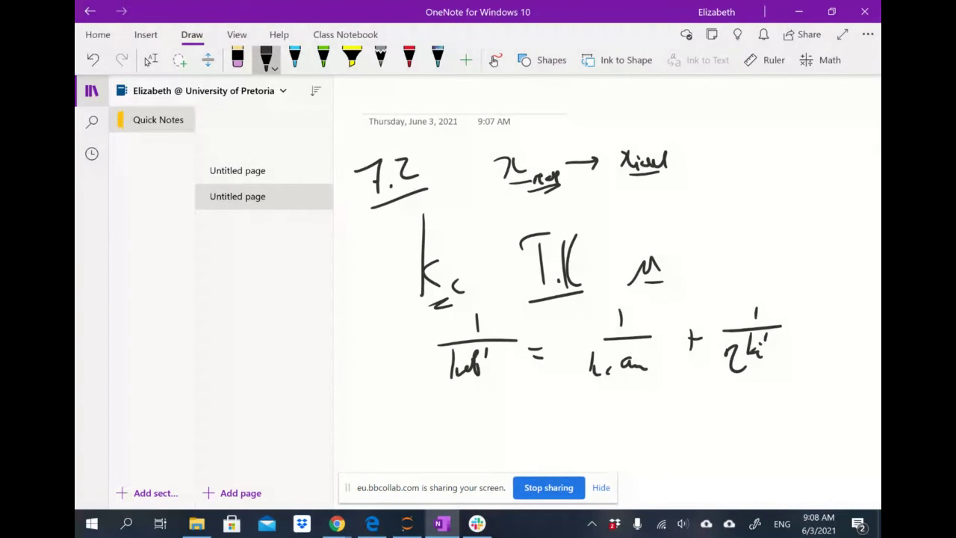
mouse_move(737, 371)
left_mouse_down()
mouse_move(744, 399)
mouse_move(783, 387)
mouse_move(762, 378)
left_mouse_up()
- Circle keff' and underline kc in the middle term
mouse_move(490, 342)
left_mouse_down()
mouse_move(447, 346)
mouse_move(493, 350)
left_mouse_up()
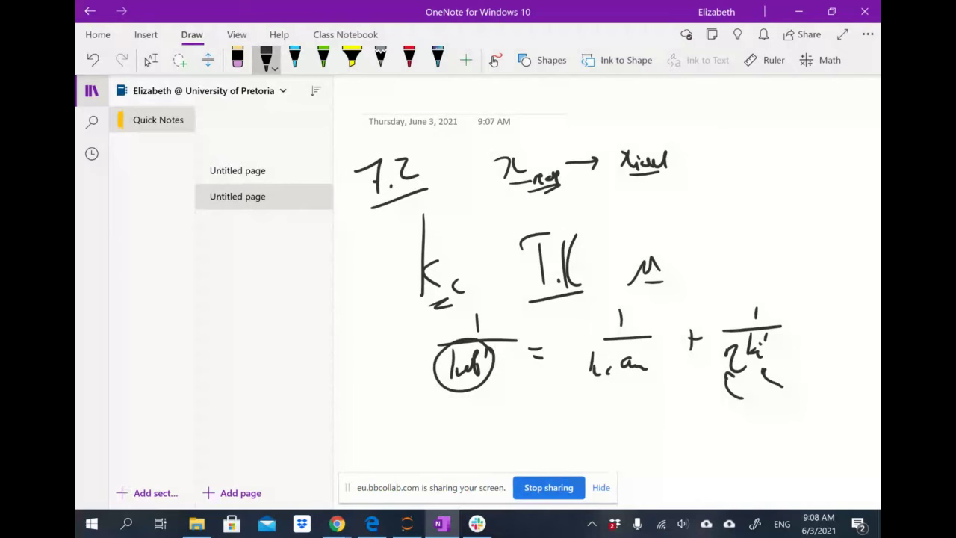
left_click_drag(590, 377, 608, 379)
left_click_drag(604, 383, 594, 392)
- Zoom out and write "ki' not a function of dp?" in black ink
key("ctrl+minus")
key("ctrl+minus")
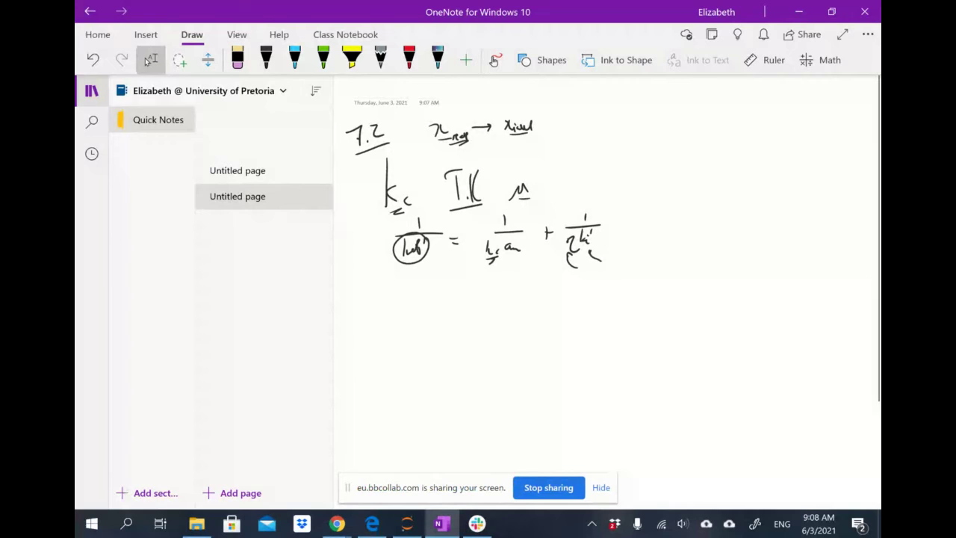
left_click(266, 58)
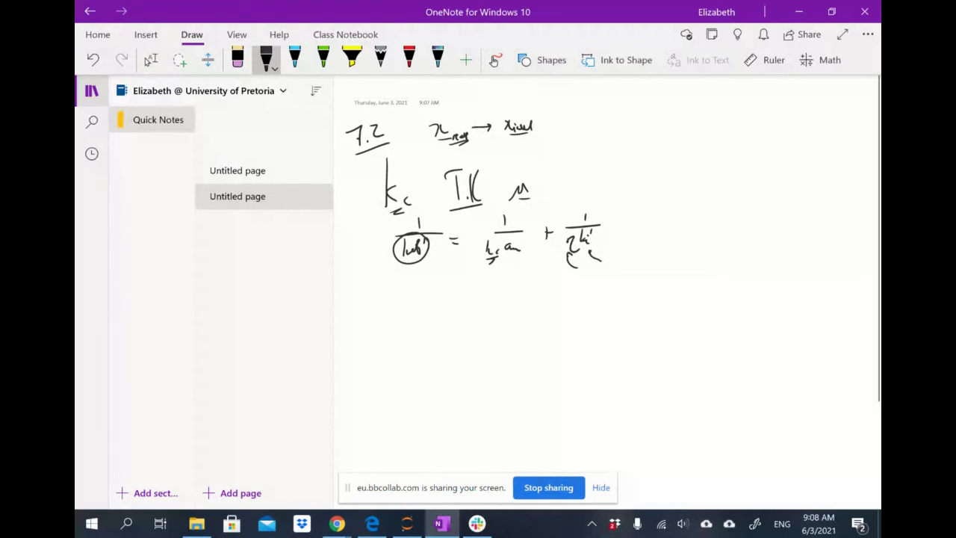
left_click_drag(418, 291, 419, 329)
mouse_move(430, 308)
left_mouse_down()
mouse_move(425, 319)
mouse_move(438, 326)
left_mouse_up()
mouse_move(440, 288)
left_mouse_down()
mouse_move(440, 301)
mouse_move(483, 317)
mouse_move(501, 294)
mouse_move(503, 312)
mouse_move(582, 300)
left_mouse_up()
mouse_move(568, 291)
left_mouse_down()
mouse_move(569, 317)
mouse_move(599, 310)
left_mouse_up()
left_click_drag(594, 302, 698, 303)
left_click_drag(708, 285, 715, 314)
left_click_drag(715, 301, 723, 302)
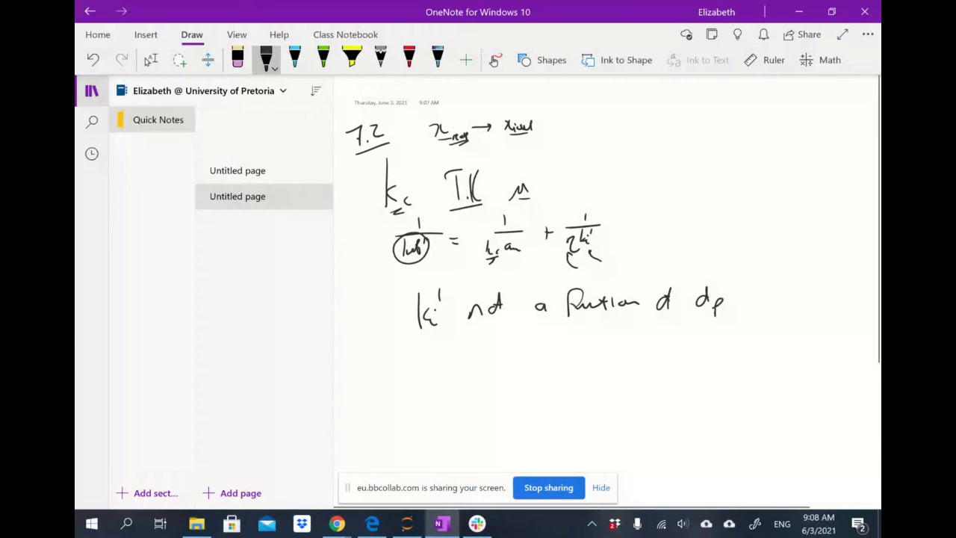
left_click_drag(733, 268, 742, 291)
left_click(738, 311)
- Sketch a round porous catalyst particle with pore detail and red marks
mouse_move(482, 343)
left_mouse_down()
mouse_move(446, 383)
mouse_move(487, 345)
mouse_move(475, 384)
mouse_move(451, 399)
left_mouse_up()
mouse_move(476, 361)
left_mouse_down()
mouse_move(489, 359)
mouse_move(486, 380)
left_mouse_up()
left_click_drag(469, 394, 489, 406)
left_click_drag(490, 373, 503, 385)
mouse_move(468, 350)
left_mouse_down()
mouse_move(501, 365)
mouse_move(471, 376)
mouse_move(488, 383)
left_mouse_up()
left_click(409, 60)
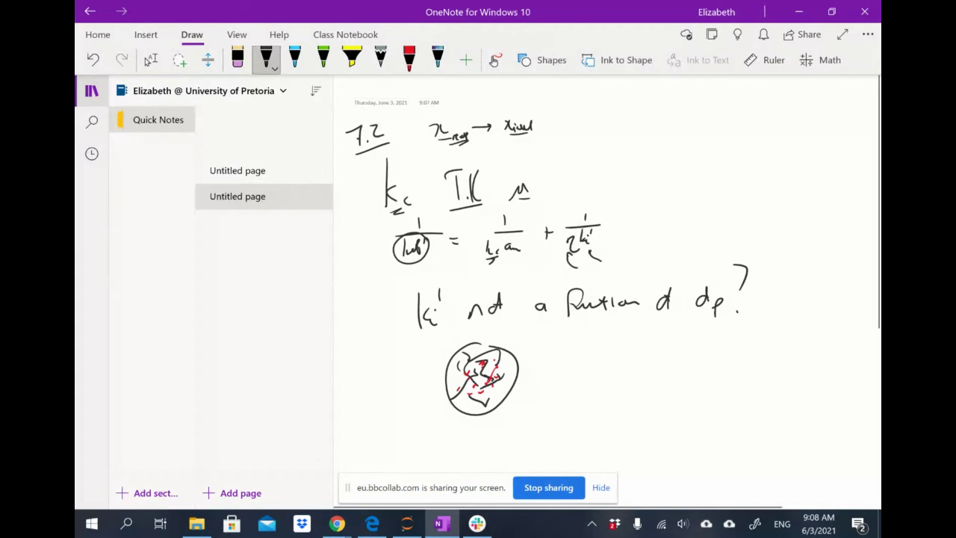
left_click(266, 60)
- Sketch a 3D box and a sphere beside the particle, labelled Si
mouse_move(584, 358)
left_mouse_down()
mouse_move(584, 390)
mouse_move(656, 325)
mouse_move(650, 344)
left_mouse_up()
mouse_move(584, 351)
left_mouse_down()
mouse_move(641, 324)
mouse_move(669, 331)
mouse_move(667, 364)
mouse_move(636, 387)
left_mouse_up()
left_click_drag(630, 354, 651, 342)
mouse_move(588, 375)
left_mouse_down()
mouse_move(620, 379)
mouse_move(647, 345)
mouse_move(635, 363)
left_mouse_up()
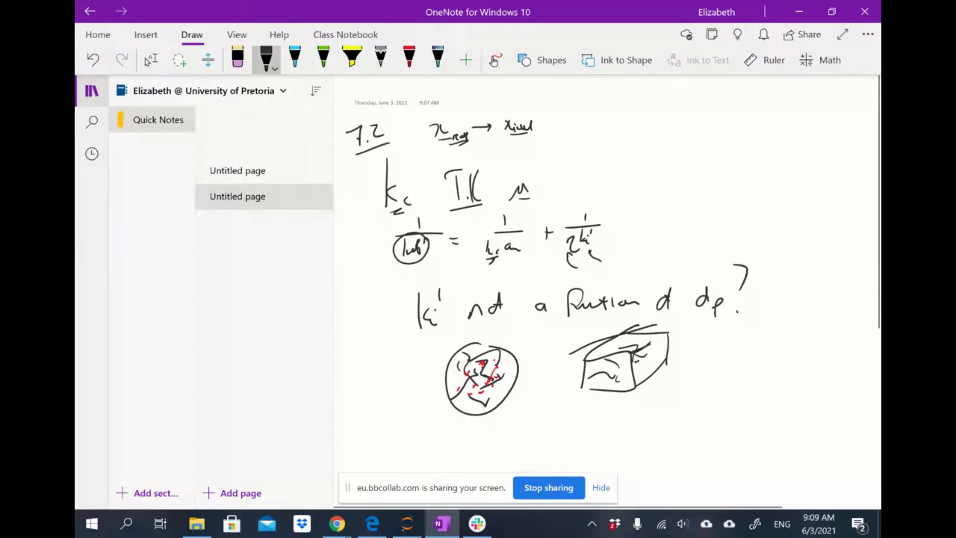
left_click_drag(565, 404, 566, 407)
mouse_move(685, 377)
left_mouse_down()
mouse_move(704, 447)
mouse_move(681, 376)
left_mouse_up()
mouse_move(753, 338)
left_mouse_down()
mouse_move(739, 372)
mouse_move(768, 373)
left_mouse_up()
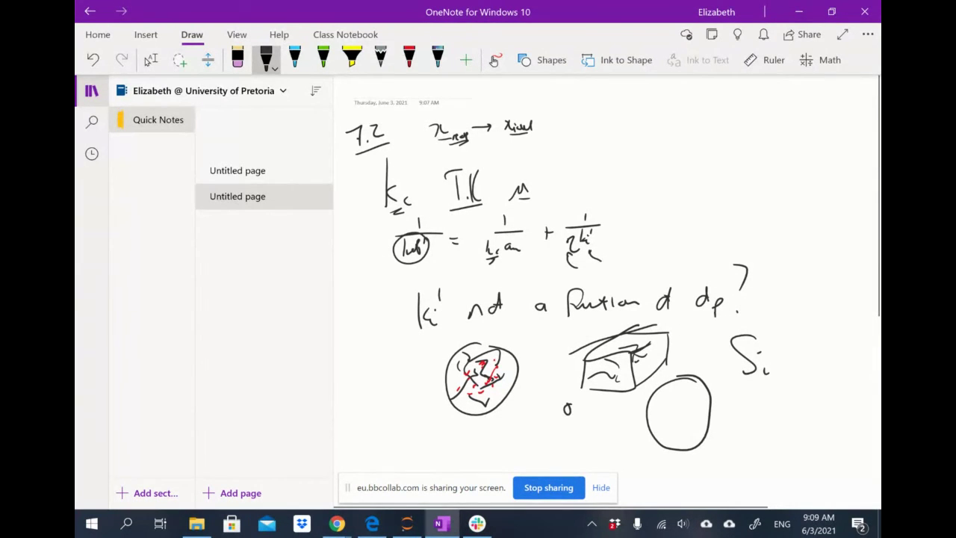
- Zoom out and write ki' = ki''·Si, circling the intrinsic ki'' term
key("ctrl+minus")
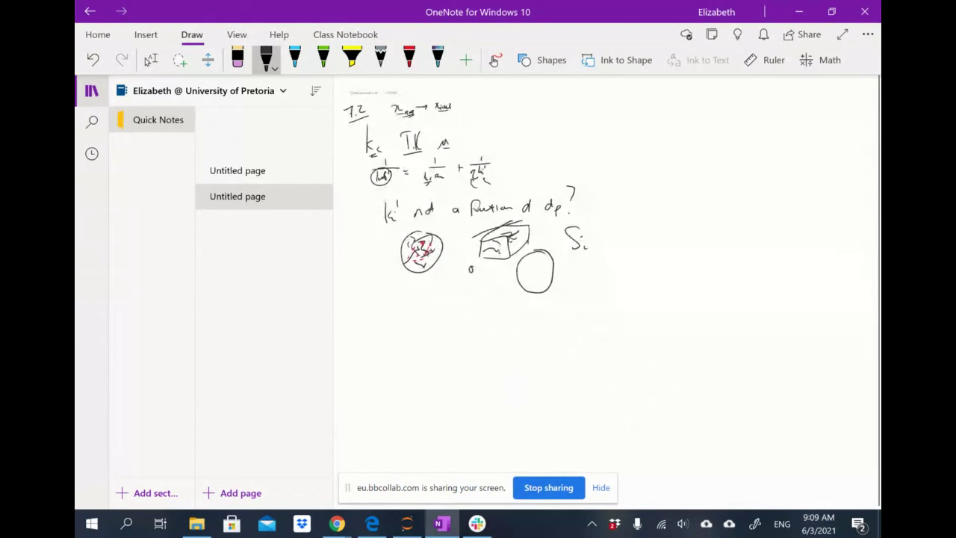
mouse_move(397, 301)
left_mouse_down()
mouse_move(396, 351)
mouse_move(416, 346)
left_mouse_up()
left_click_drag(423, 337, 424, 348)
left_click_drag(437, 300, 463, 339)
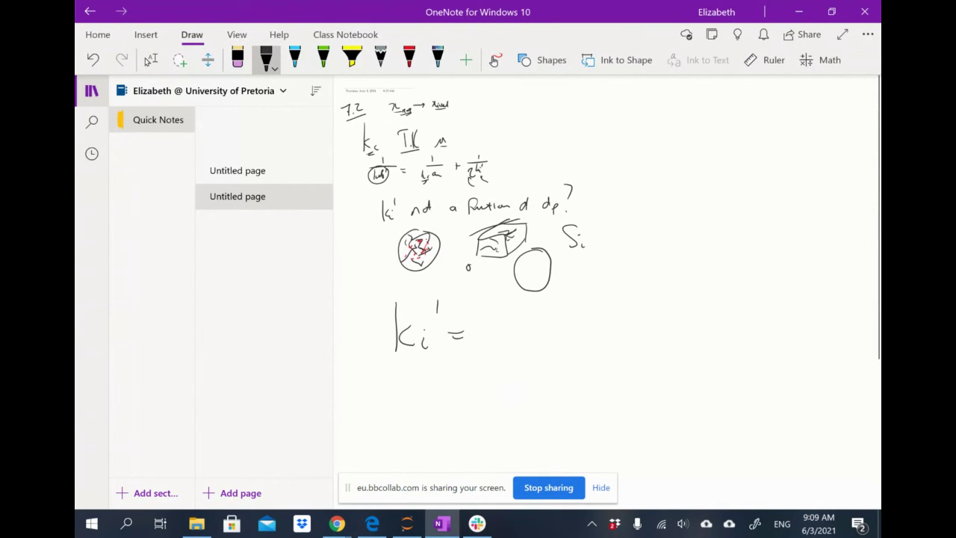
mouse_move(491, 302)
left_mouse_down()
mouse_move(492, 342)
mouse_move(515, 340)
mouse_move(502, 358)
mouse_move(515, 358)
left_mouse_up()
mouse_move(563, 301)
left_mouse_down()
mouse_move(528, 306)
mouse_move(546, 345)
mouse_move(577, 343)
left_mouse_up()
mouse_move(515, 294)
left_mouse_down()
mouse_move(473, 336)
mouse_move(531, 305)
left_mouse_up()
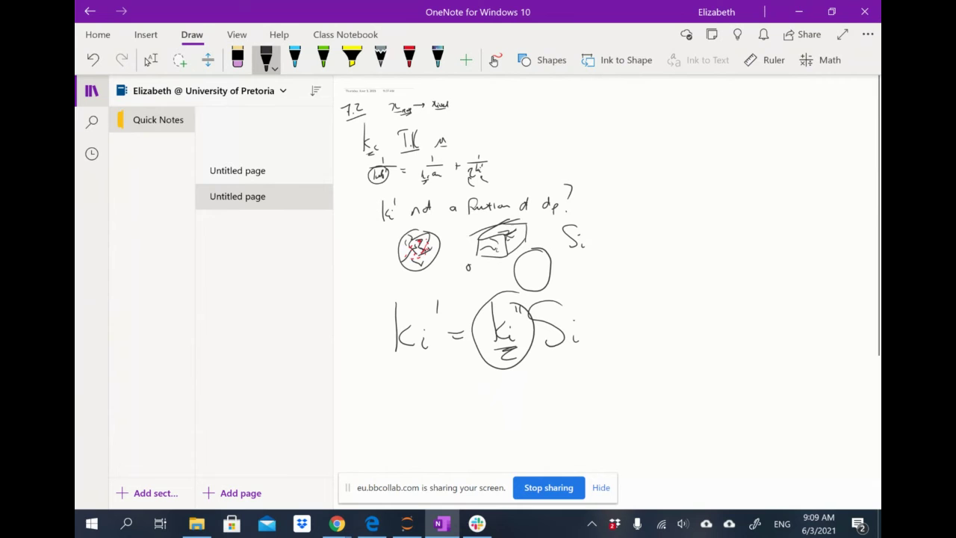
- Add arrows from ki'' and to Si, a small circle sketch, and write kc am below
left_click_drag(507, 371, 551, 380)
mouse_move(542, 377)
left_mouse_down()
mouse_move(549, 389)
mouse_move(593, 396)
left_mouse_up()
mouse_move(598, 387)
left_mouse_down()
mouse_move(599, 397)
mouse_move(628, 396)
left_mouse_up()
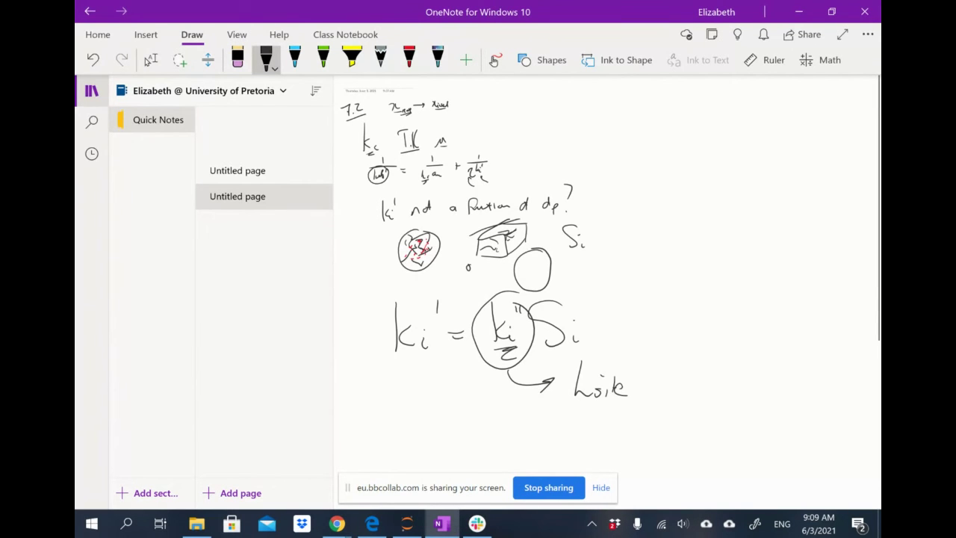
mouse_move(569, 397)
left_mouse_down()
mouse_move(622, 378)
mouse_move(619, 387)
left_mouse_up()
mouse_move(609, 284)
left_mouse_down()
mouse_move(582, 322)
mouse_move(601, 324)
left_mouse_up()
mouse_move(719, 291)
left_mouse_down()
mouse_move(675, 329)
mouse_move(732, 295)
mouse_move(699, 324)
mouse_move(713, 313)
mouse_move(707, 337)
mouse_move(725, 326)
mouse_move(723, 306)
left_mouse_up()
mouse_move(706, 299)
left_mouse_down()
mouse_move(715, 294)
mouse_move(716, 308)
left_mouse_up()
left_click_drag(693, 327, 674, 330)
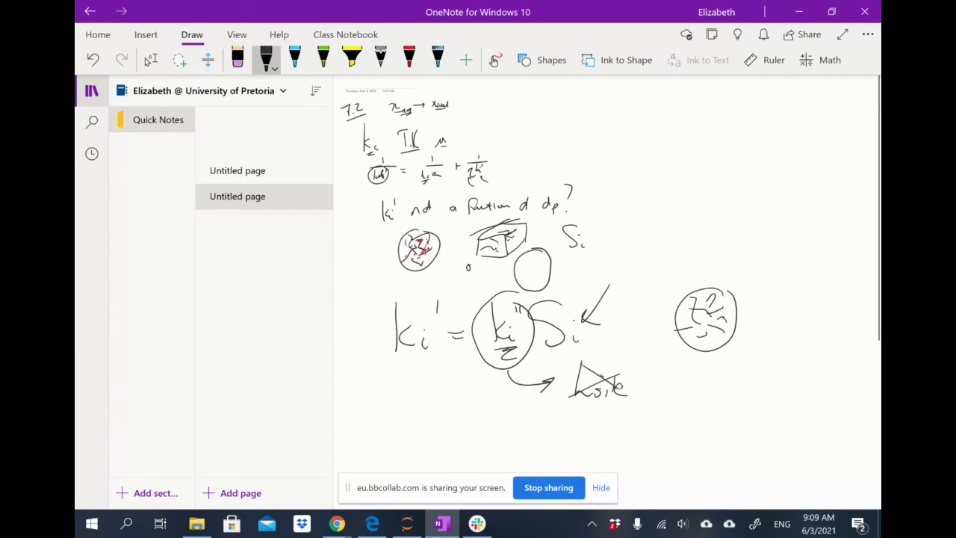
mouse_move(404, 384)
left_mouse_down()
mouse_move(398, 443)
mouse_move(461, 435)
left_mouse_up()
left_click_drag(468, 425, 490, 435)
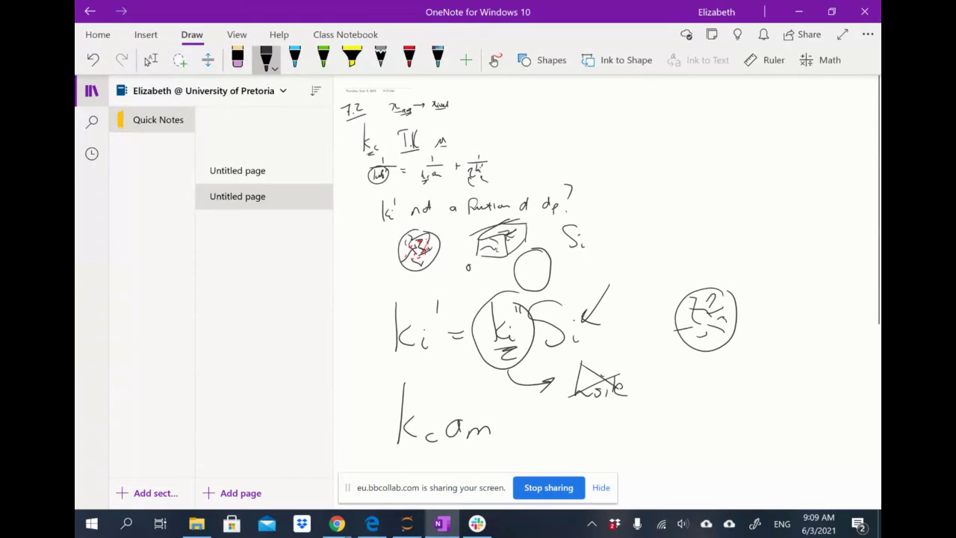
- Circle the 1/kc am and 1/ki' terms in light blue
left_click(294, 59)
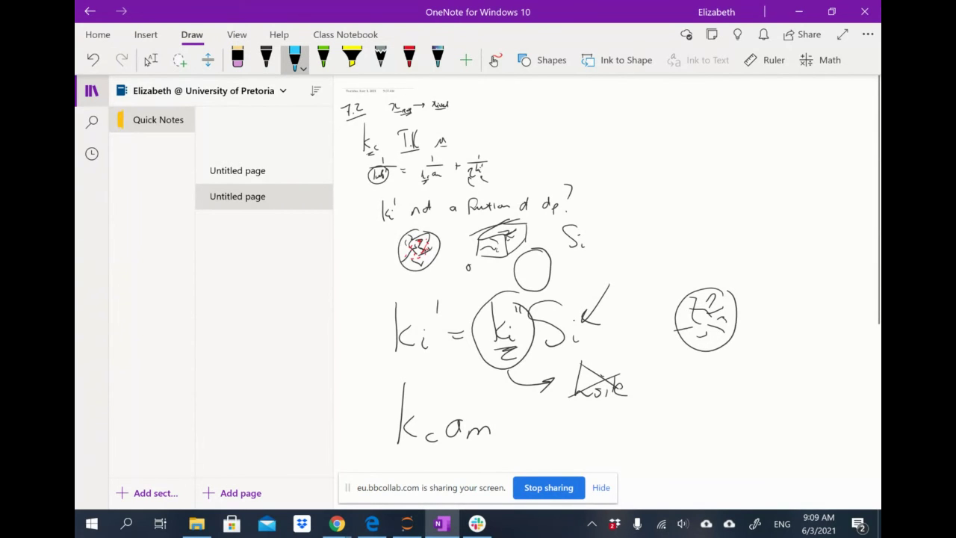
mouse_move(439, 155)
left_mouse_down()
mouse_move(424, 191)
mouse_move(422, 154)
mouse_move(433, 153)
mouse_move(445, 176)
left_mouse_up()
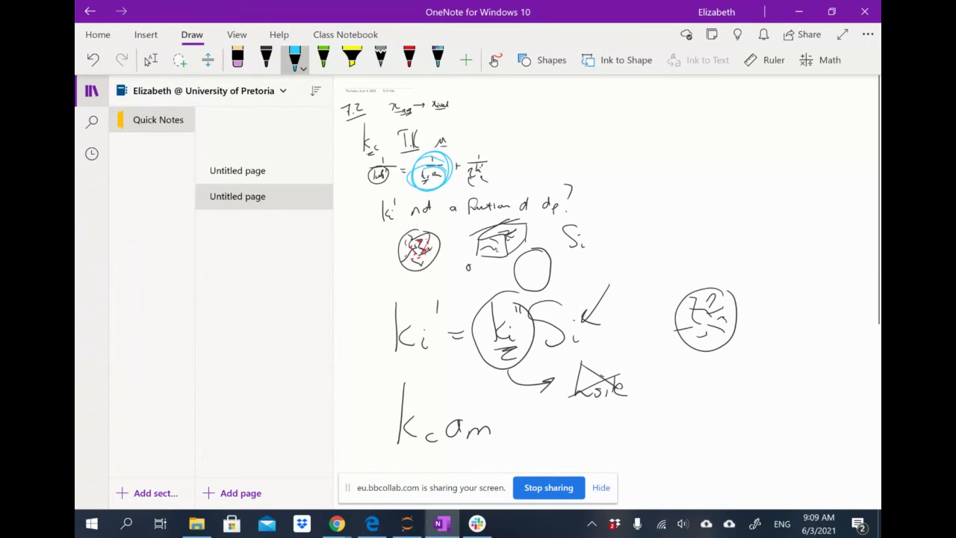
left_click_drag(483, 163, 536, 136)
left_click_drag(489, 160, 415, 188)
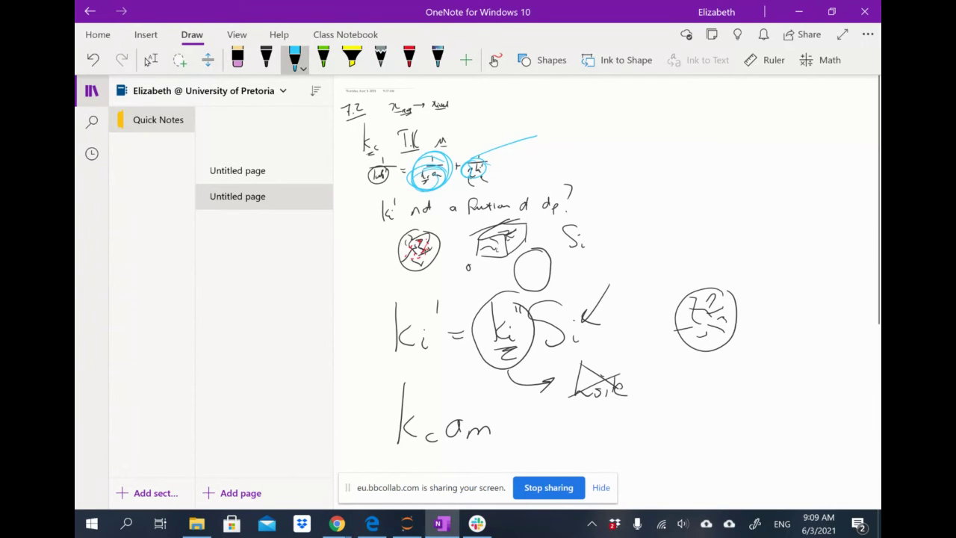
- Write Kc ∝ dp? in black ink at the top right
left_click(266, 59)
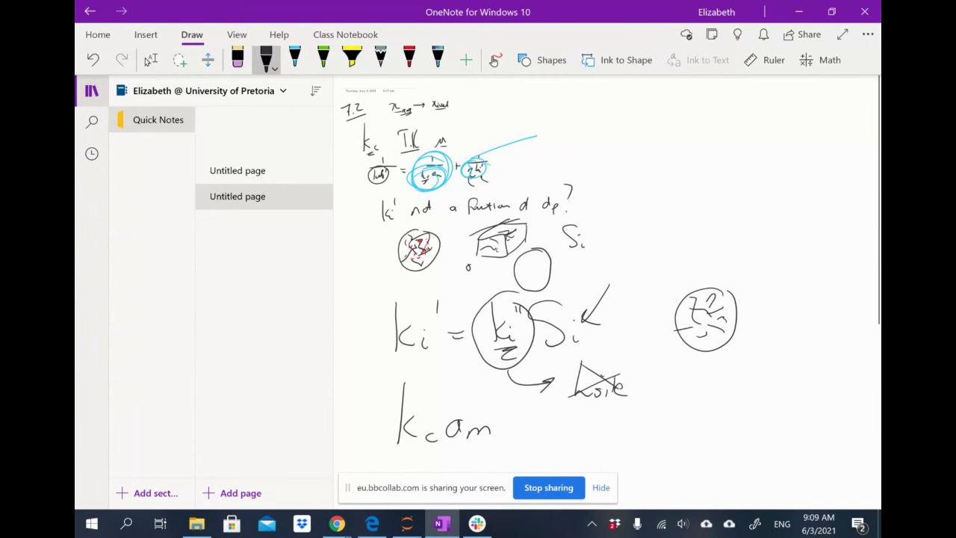
left_click_drag(595, 115, 592, 182)
left_click(618, 142)
left_click_drag(618, 142, 620, 174)
left_click_drag(628, 163, 634, 176)
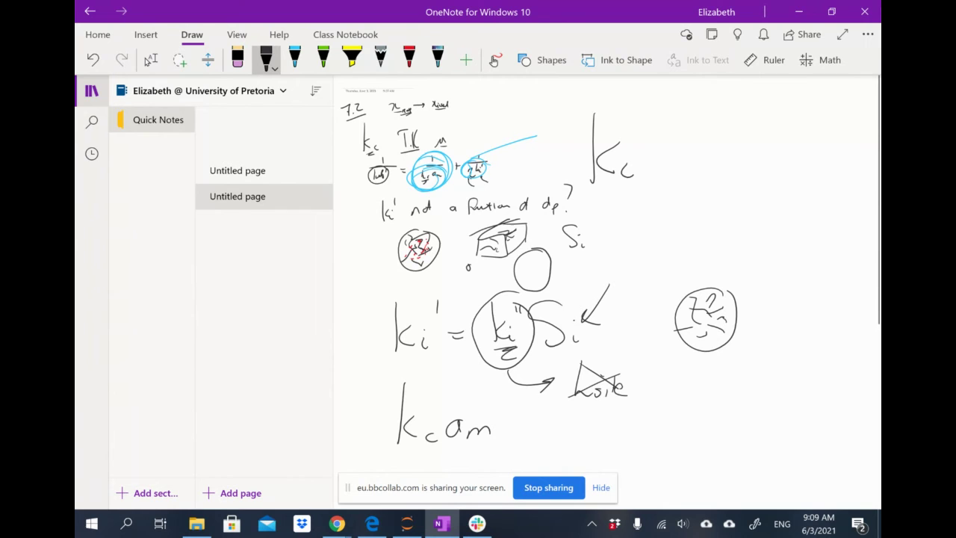
left_click_drag(676, 144, 680, 176)
mouse_move(729, 147)
left_mouse_down()
mouse_move(714, 156)
mouse_move(731, 176)
mouse_move(753, 161)
left_mouse_up()
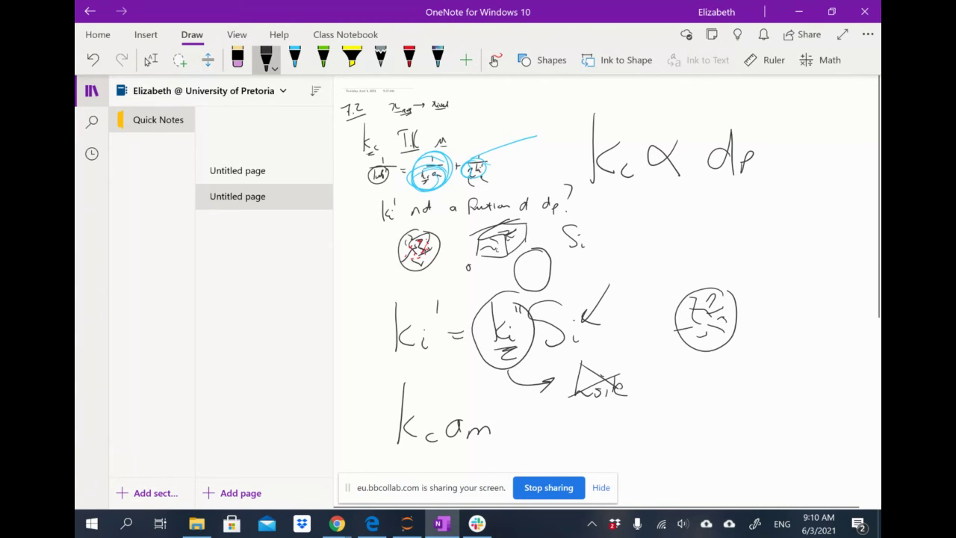
left_click_drag(758, 113, 762, 125)
- Add a new page, hide the navigation pane, and write a circled 7.3 heading
left_click(240, 492)
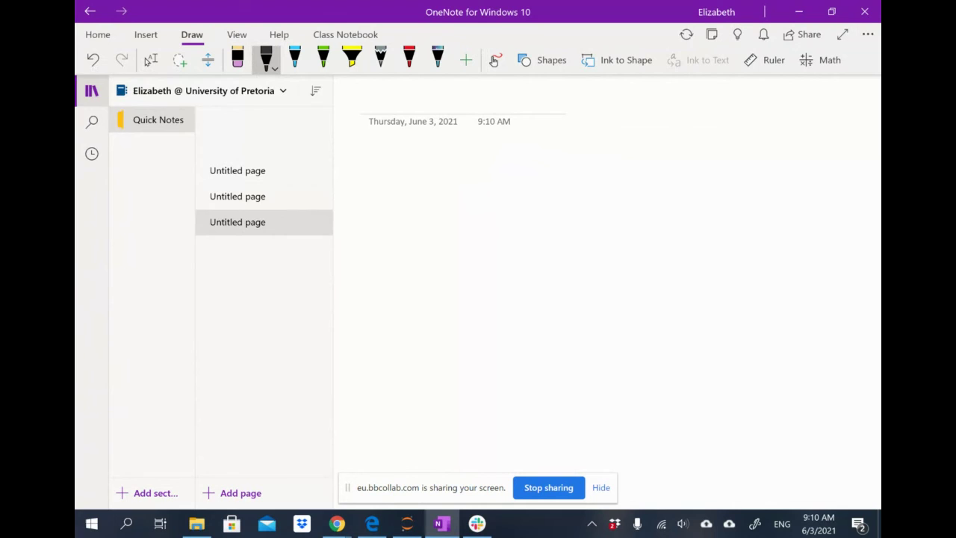
left_click(91, 90)
mouse_move(171, 165)
left_mouse_down()
mouse_move(191, 163)
mouse_move(199, 198)
left_mouse_up()
left_click_drag(184, 188, 216, 192)
mouse_move(254, 144)
left_mouse_down()
mouse_move(242, 210)
mouse_move(257, 146)
left_mouse_up()
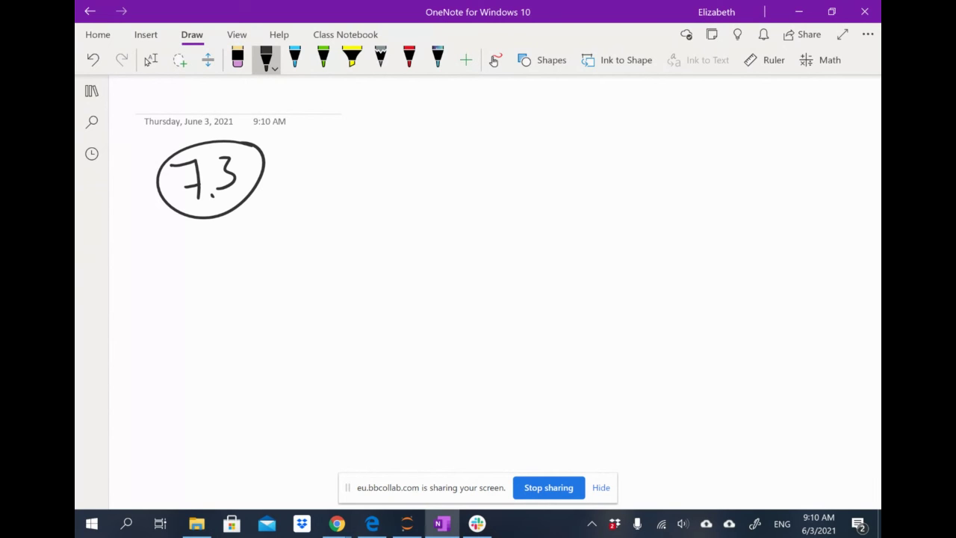
- Write the W/Q ratio and an underlined scenario label below the heading
mouse_move(418, 149)
left_mouse_down()
mouse_move(444, 156)
mouse_move(447, 147)
left_mouse_up()
mouse_move(411, 184)
left_mouse_down()
mouse_move(437, 175)
mouse_move(431, 189)
left_mouse_up()
left_click_drag(432, 194, 446, 221)
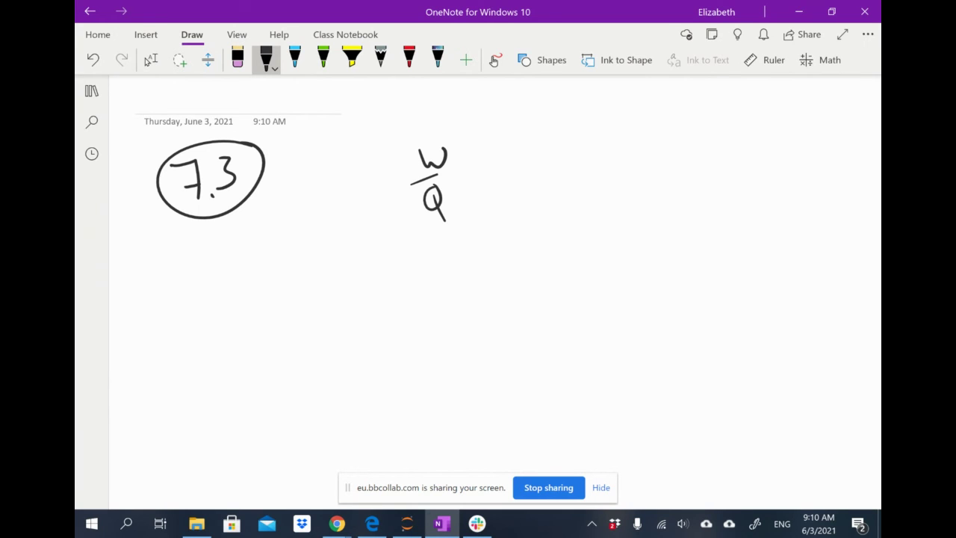
mouse_move(308, 225)
left_mouse_down()
mouse_move(290, 262)
mouse_move(347, 249)
left_mouse_up()
left_click_drag(295, 266, 338, 254)
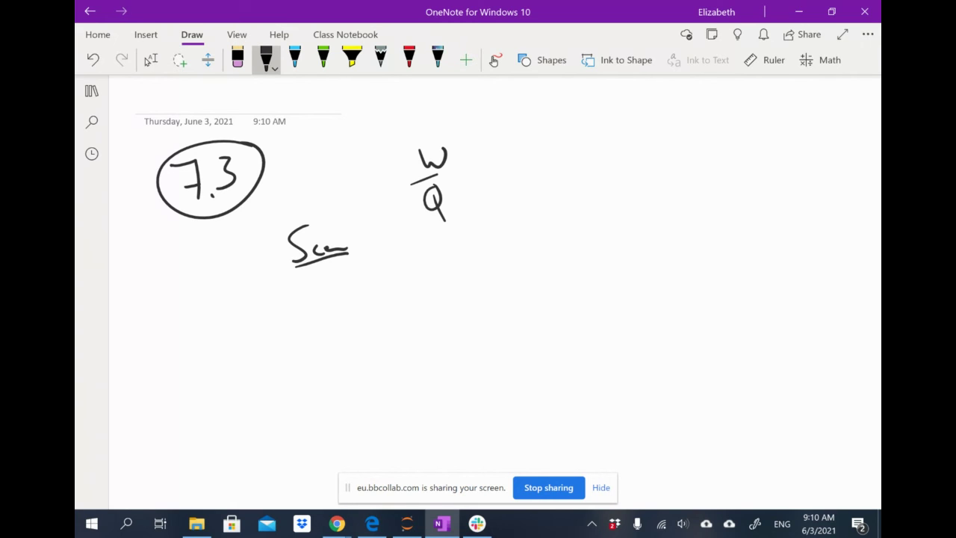
- Cross out W/Q and add the a) and b) item labels
left_click_drag(411, 158, 447, 209)
left_click_drag(450, 147, 424, 211)
mouse_move(532, 178)
left_mouse_down()
mouse_move(526, 234)
mouse_move(532, 226)
mouse_move(545, 240)
left_mouse_up()
mouse_move(530, 161)
left_mouse_down()
mouse_move(547, 198)
mouse_move(582, 153)
left_mouse_up()
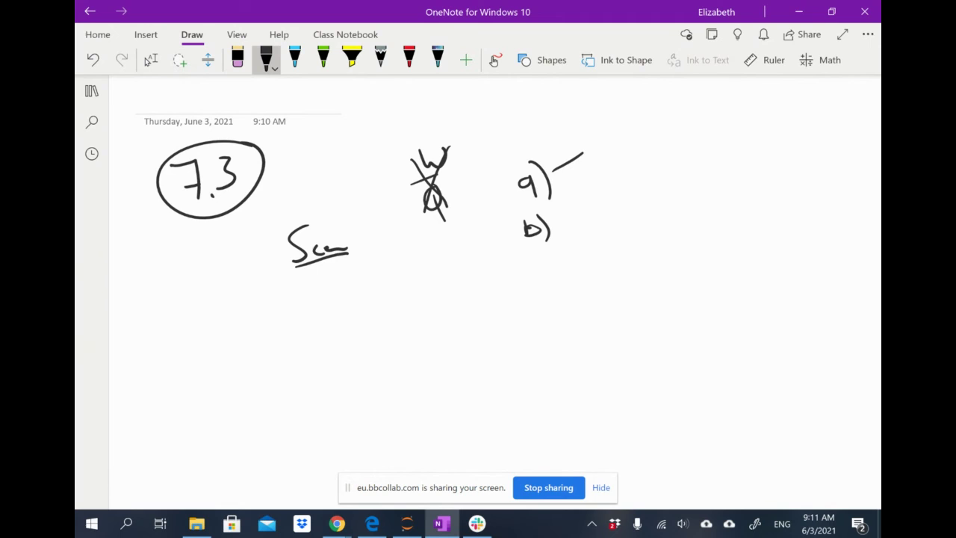
- Underline a) and b) and draw long answer lines after each
left_click_drag(514, 203, 551, 195)
left_click_drag(521, 249, 551, 242)
left_click_drag(494, 208, 754, 182)
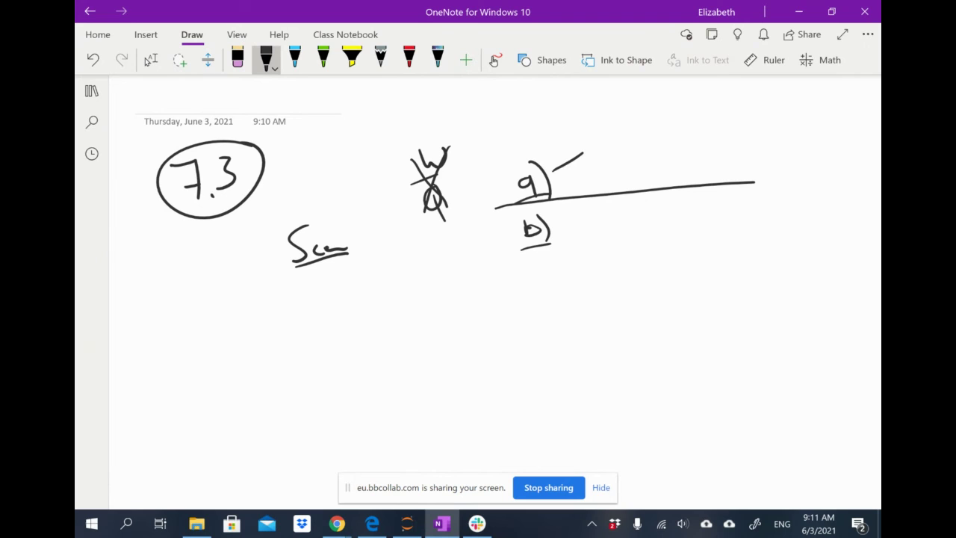
left_click_drag(503, 252, 750, 234)
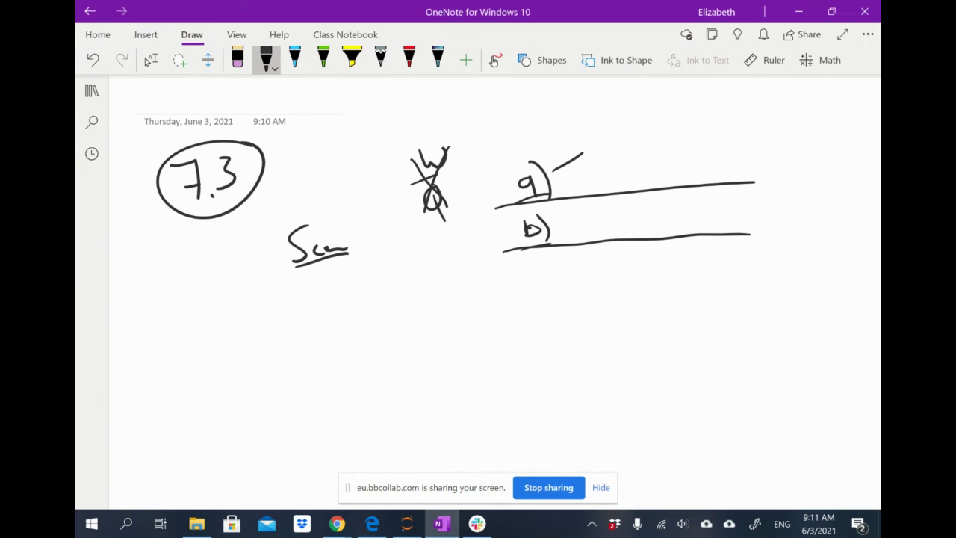
- Write Cas = Cms below the scenario label and underline it
mouse_move(396, 306)
left_mouse_down()
mouse_move(382, 348)
mouse_move(403, 341)
mouse_move(397, 348)
left_mouse_up()
left_click_drag(427, 328, 441, 333)
mouse_move(448, 333)
left_mouse_down()
mouse_move(470, 307)
mouse_move(475, 335)
mouse_move(493, 340)
left_mouse_up()
left_click_drag(350, 365, 506, 347)
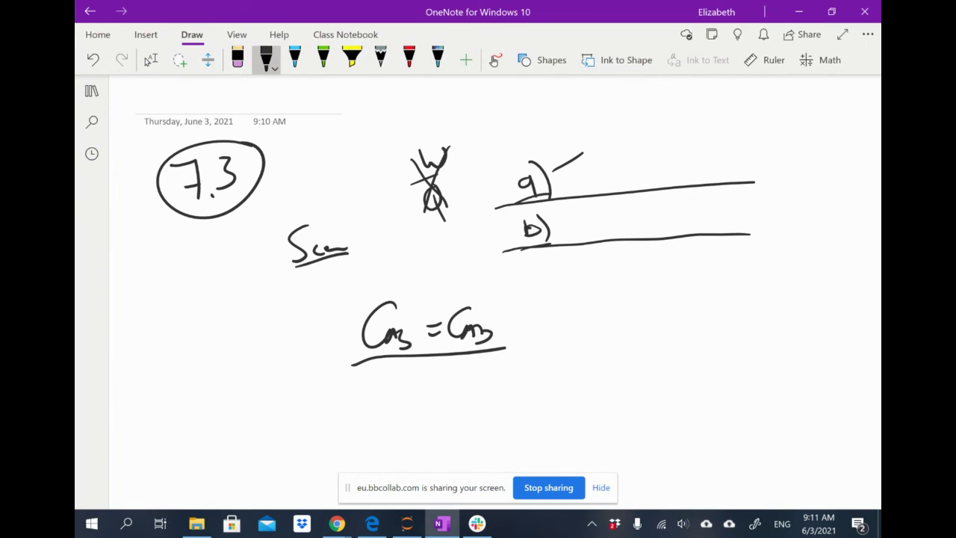
- Sketch an η versus φ plot with a falling effectiveness-factor curve
mouse_move(606, 257)
left_mouse_down()
mouse_move(661, 376)
mouse_move(794, 366)
left_mouse_up()
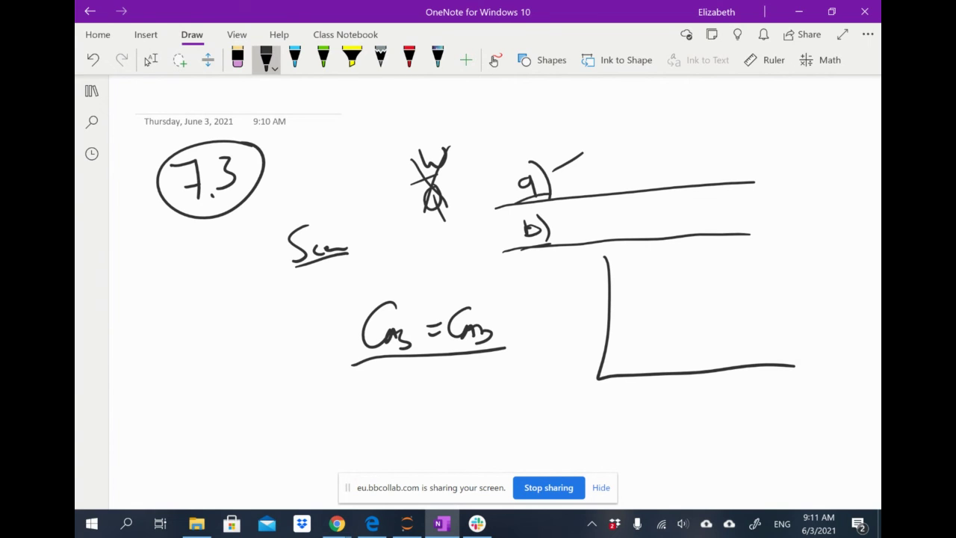
mouse_move(553, 301)
left_mouse_down()
mouse_move(570, 291)
mouse_move(577, 333)
left_mouse_up()
left_click_drag(713, 384, 708, 405)
mouse_move(609, 283)
left_mouse_down()
mouse_move(728, 294)
mouse_move(800, 344)
left_mouse_up()
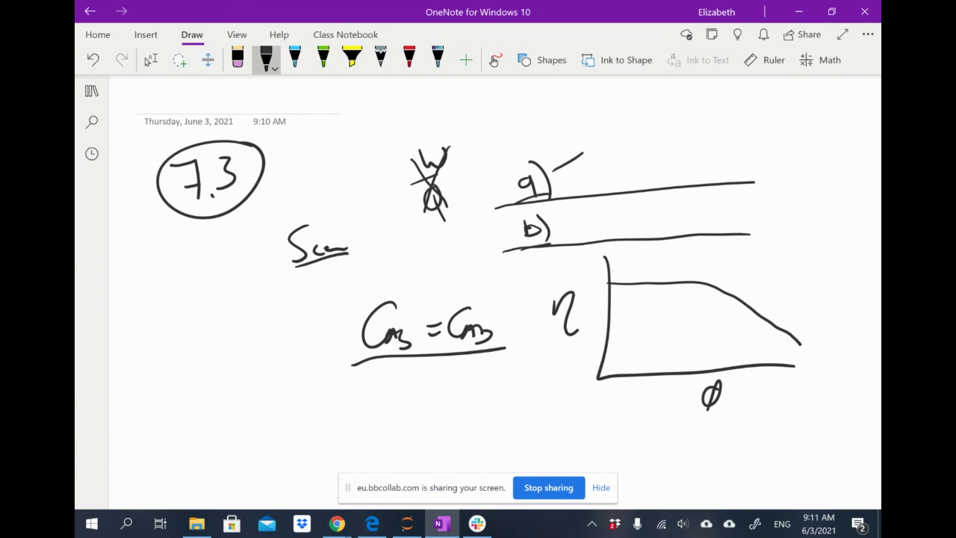
left_click_drag(737, 302, 767, 319)
- Underline φ and label it f(dp)? beneath the plot
left_click_drag(722, 409, 696, 419)
mouse_move(760, 391)
left_mouse_down()
mouse_move(746, 422)
mouse_move(756, 408)
left_mouse_up()
mouse_move(771, 392)
left_mouse_down()
mouse_move(769, 423)
mouse_move(805, 415)
left_mouse_up()
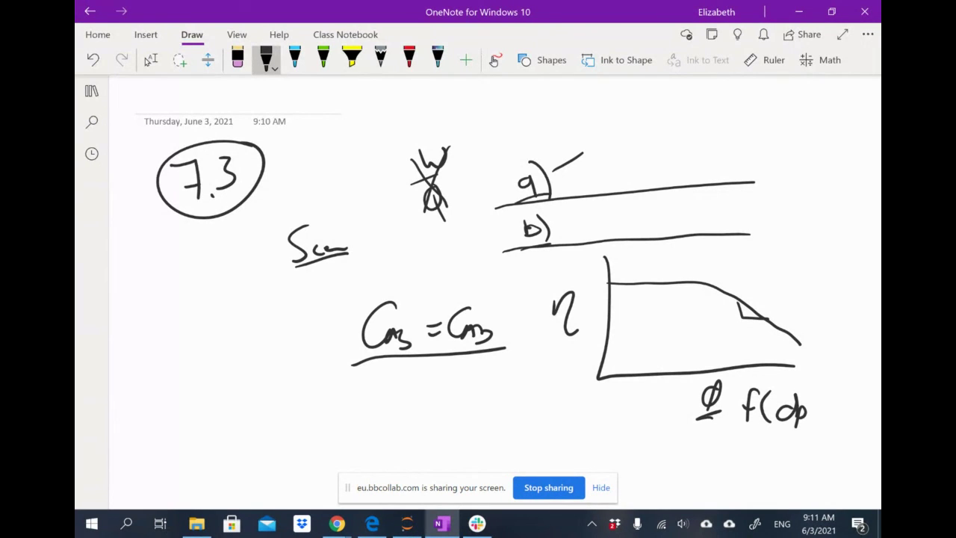
mouse_move(806, 383)
left_mouse_down()
mouse_move(814, 397)
mouse_move(805, 424)
left_mouse_up()
left_click_drag(824, 376, 829, 392)
left_click(822, 414)
left_click_drag(565, 321, 575, 333)
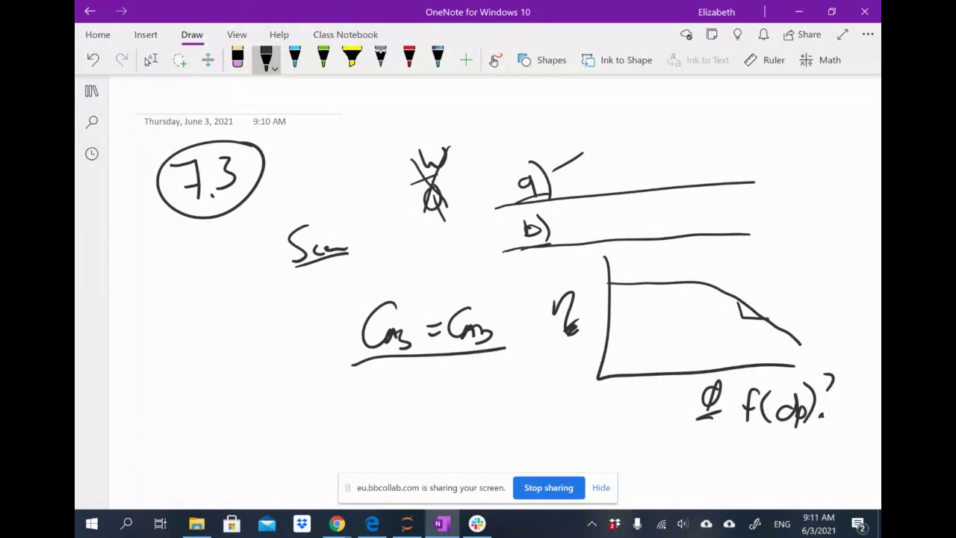
- Write ki' at the top right with a small arrow pointing at a)
left_click_drag(687, 97, 689, 147)
mouse_move(693, 119)
left_mouse_down()
mouse_move(702, 140)
mouse_move(714, 141)
left_mouse_up()
left_click_drag(718, 94, 716, 105)
left_click_drag(549, 134, 543, 160)
left_click_drag(540, 154, 548, 155)
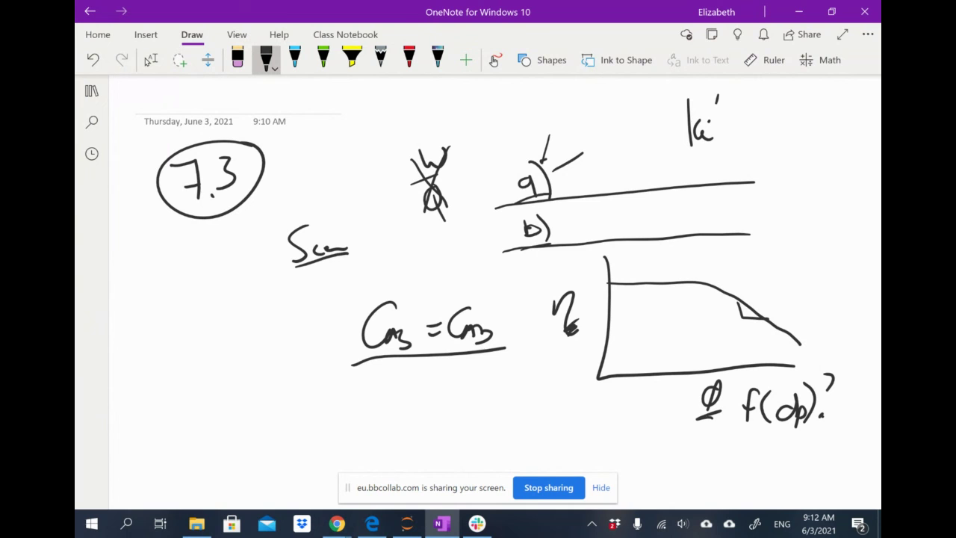
- Add a bracket beside a) and write Cms = 0 under the underlined condition
mouse_move(509, 187)
left_mouse_down()
mouse_move(509, 215)
mouse_move(506, 190)
left_mouse_up()
mouse_move(403, 381)
left_mouse_down()
mouse_move(397, 414)
mouse_move(413, 407)
mouse_move(413, 417)
mouse_move(422, 396)
mouse_move(451, 386)
left_mouse_up()
left_click_drag(436, 400, 476, 382)
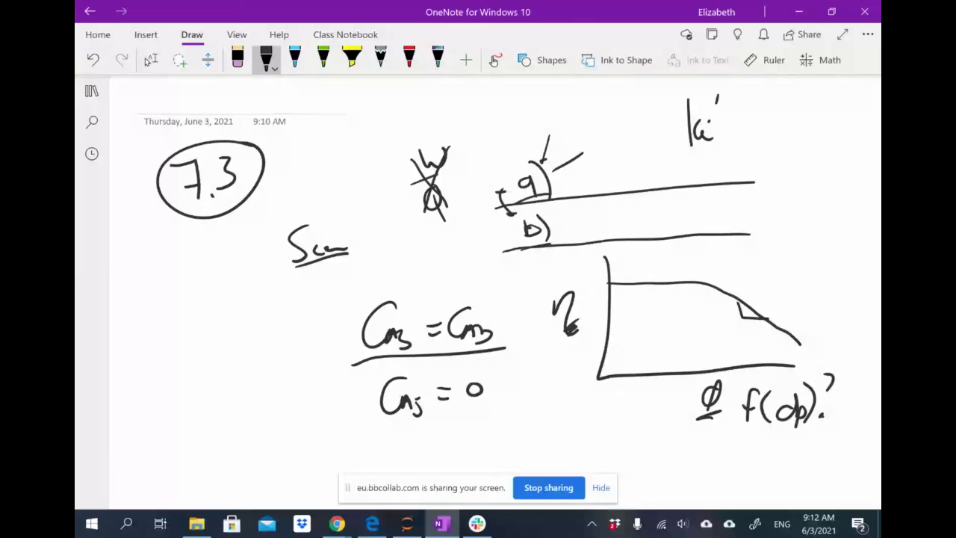
- Handwrite keff' = kc am on the left of the page
left_click_drag(204, 340, 201, 411)
mouse_move(220, 383)
left_mouse_down()
mouse_move(209, 399)
mouse_move(237, 399)
mouse_move(262, 371)
mouse_move(260, 379)
left_mouse_up()
mouse_move(277, 342)
left_mouse_down()
mouse_move(278, 394)
mouse_move(306, 387)
left_mouse_up()
left_click_drag(319, 369, 325, 381)
left_click_drag(329, 386, 342, 387)
- Write 1/keff' = 1/kc am below the plot
mouse_move(541, 379)
left_mouse_down()
mouse_move(540, 397)
mouse_move(578, 408)
mouse_move(527, 440)
left_mouse_up()
left_click_drag(529, 436, 544, 441)
mouse_move(544, 424)
left_mouse_down()
mouse_move(546, 445)
mouse_move(547, 431)
left_mouse_up()
mouse_move(548, 439)
left_mouse_down()
mouse_move(553, 422)
mouse_move(553, 431)
left_mouse_up()
left_click_drag(554, 420, 588, 424)
left_click_drag(576, 433, 590, 430)
left_click_drag(613, 394, 617, 411)
mouse_move(597, 415)
left_mouse_down()
mouse_move(629, 411)
mouse_move(602, 441)
left_mouse_up()
left_click_drag(608, 430, 616, 440)
mouse_move(625, 429)
left_mouse_down()
mouse_move(635, 438)
mouse_move(646, 421)
left_mouse_up()
- Append + 1/ki', mark the kc am term with a dotted circle and arrow, and cross out 1/ki'
left_click_drag(640, 416, 672, 406)
mouse_move(662, 413)
left_mouse_down()
mouse_move(677, 411)
mouse_move(663, 432)
left_mouse_up()
left_click_drag(667, 424, 672, 436)
left_click_drag(677, 418, 677, 429)
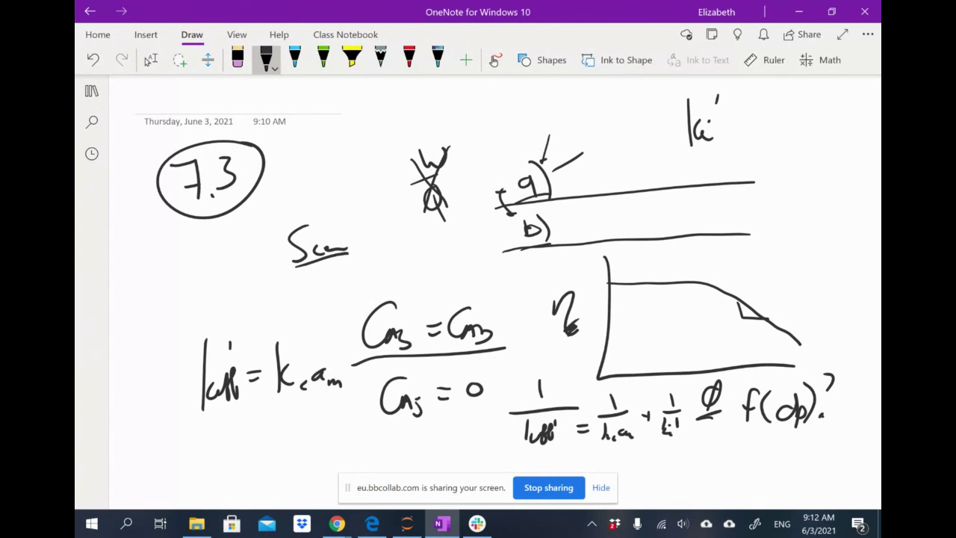
mouse_move(595, 416)
left_mouse_down()
mouse_move(635, 448)
mouse_move(630, 385)
left_mouse_up()
mouse_move(623, 400)
left_mouse_down()
mouse_move(630, 382)
mouse_move(692, 450)
left_mouse_up()
left_click_drag(688, 383, 657, 449)
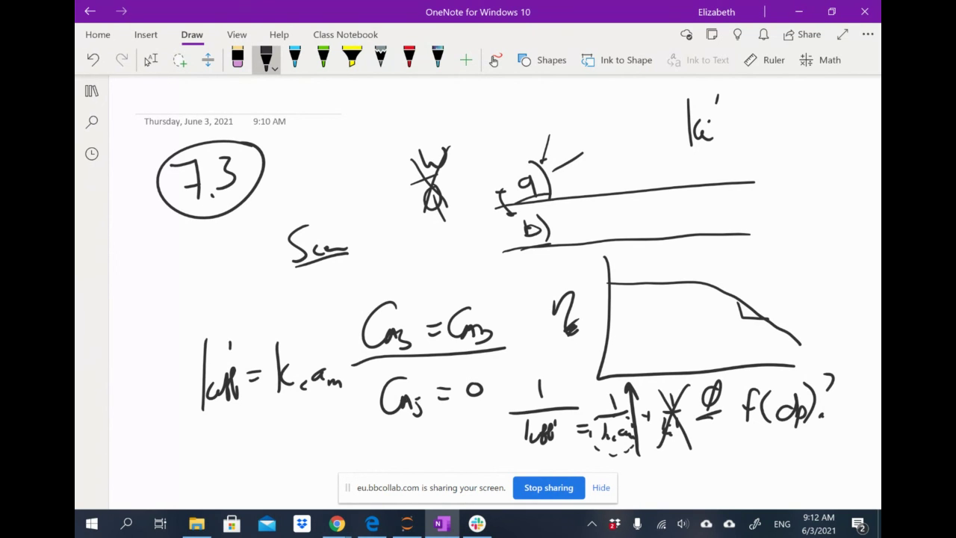
- Write d1 by the scenario label, box the 1/keff' relation, and add an underlined c) label
left_click_drag(248, 263, 233, 297)
left_click_drag(237, 242, 270, 294)
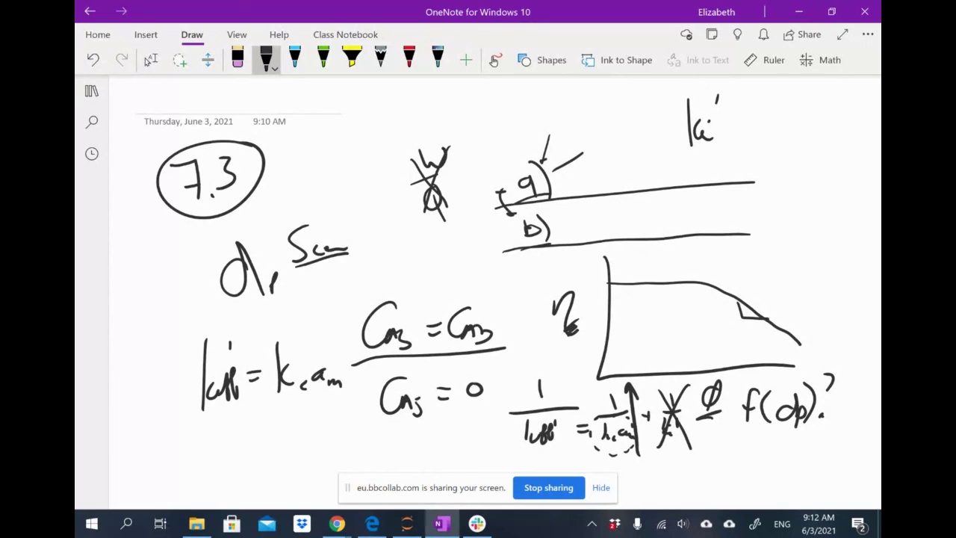
mouse_move(518, 454)
left_mouse_down()
mouse_move(639, 455)
mouse_move(640, 364)
mouse_move(507, 418)
mouse_move(512, 451)
left_mouse_up()
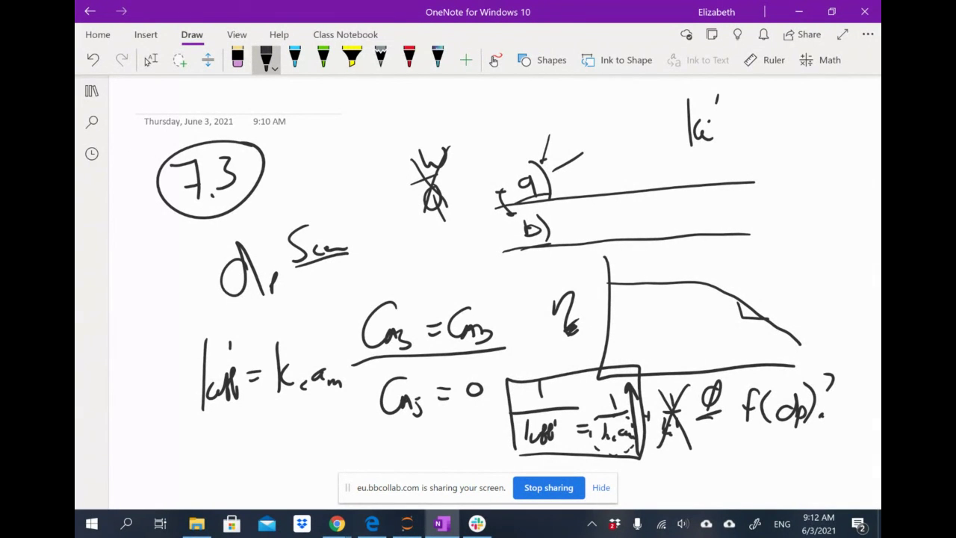
mouse_move(528, 108)
left_mouse_down()
mouse_move(522, 122)
mouse_move(538, 133)
mouse_move(521, 136)
mouse_move(532, 139)
left_mouse_up()
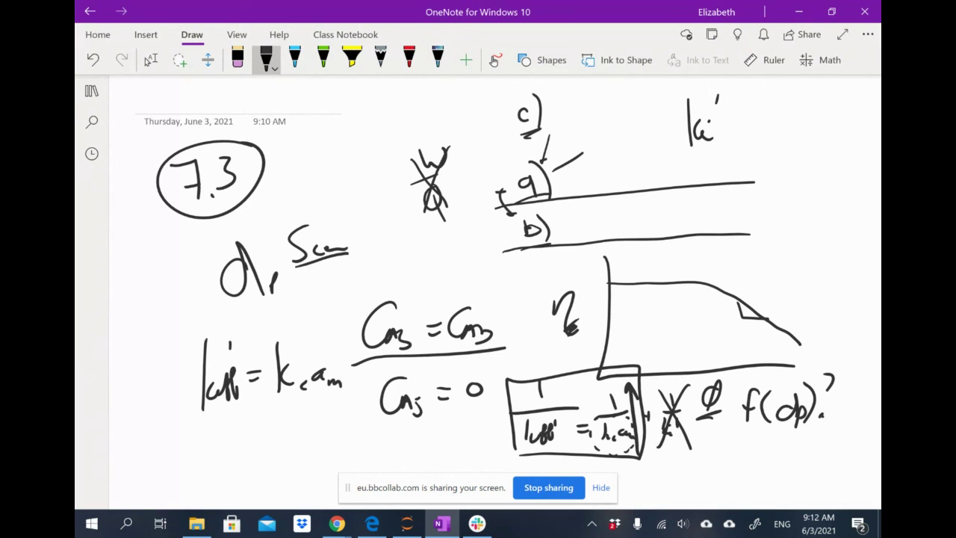